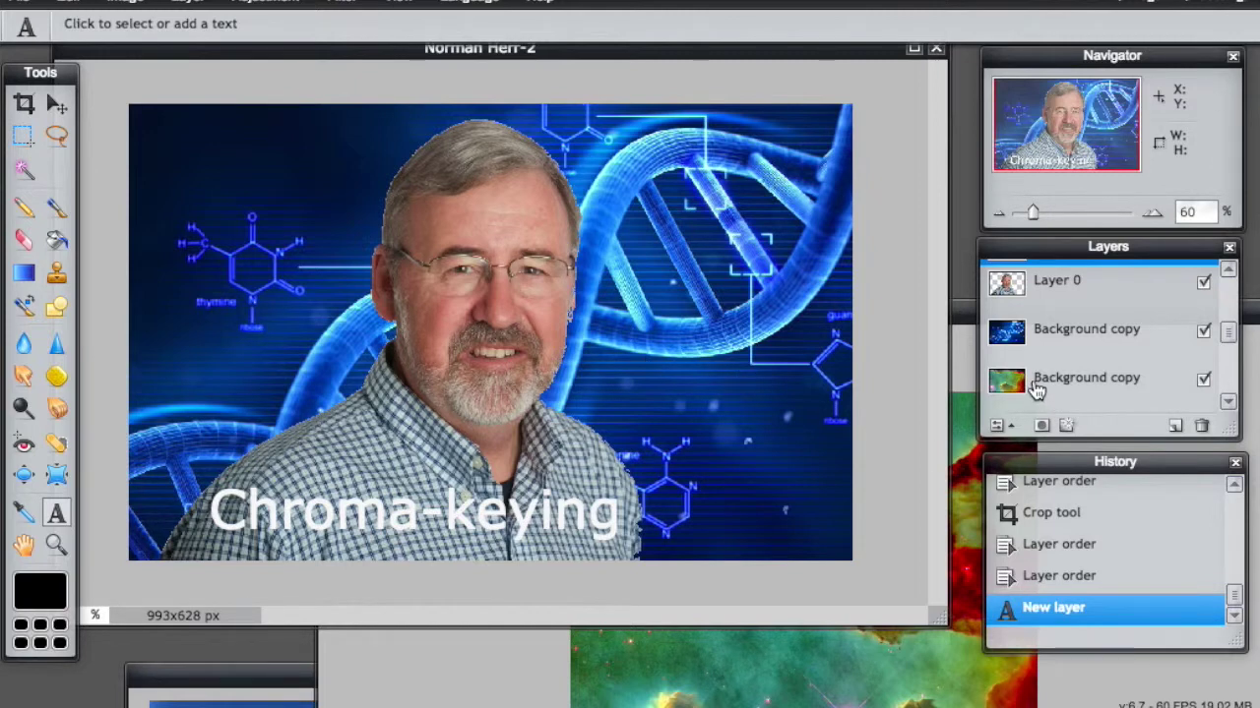
Step: Reorder layers: the nebula Background copy above DNA, then Layer 0 copy (Alps) on top
{"action": "left_click", "coordinate": [1041, 293]}
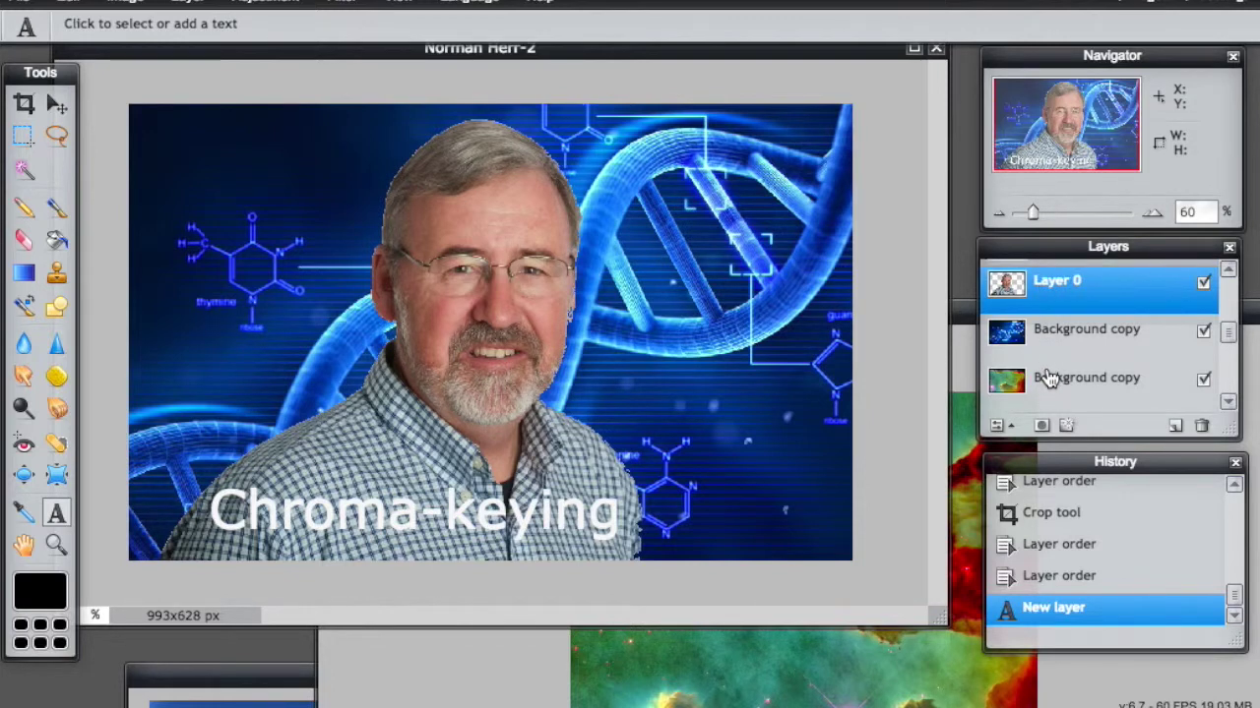
{"action": "left_click_drag", "start_coordinate": [1049, 379], "coordinate": [1049, 320]}
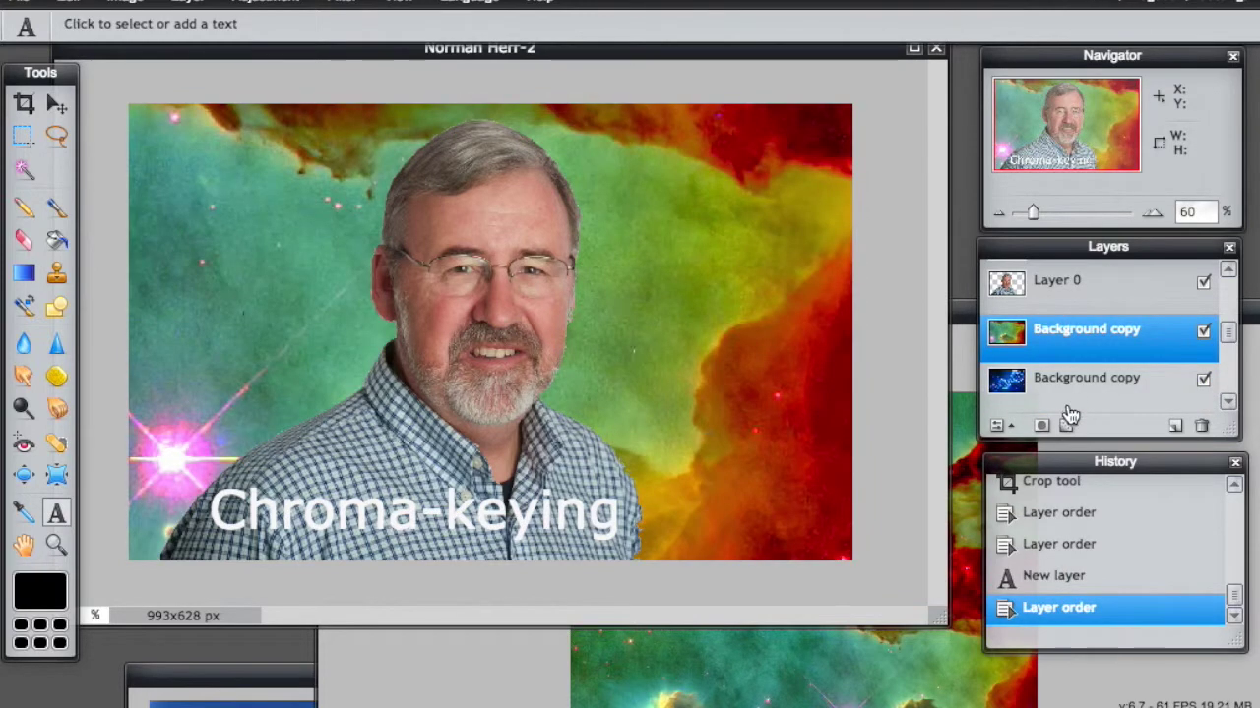
{"action": "left_click_drag", "start_coordinate": [1229, 333], "coordinate": [1226, 360]}
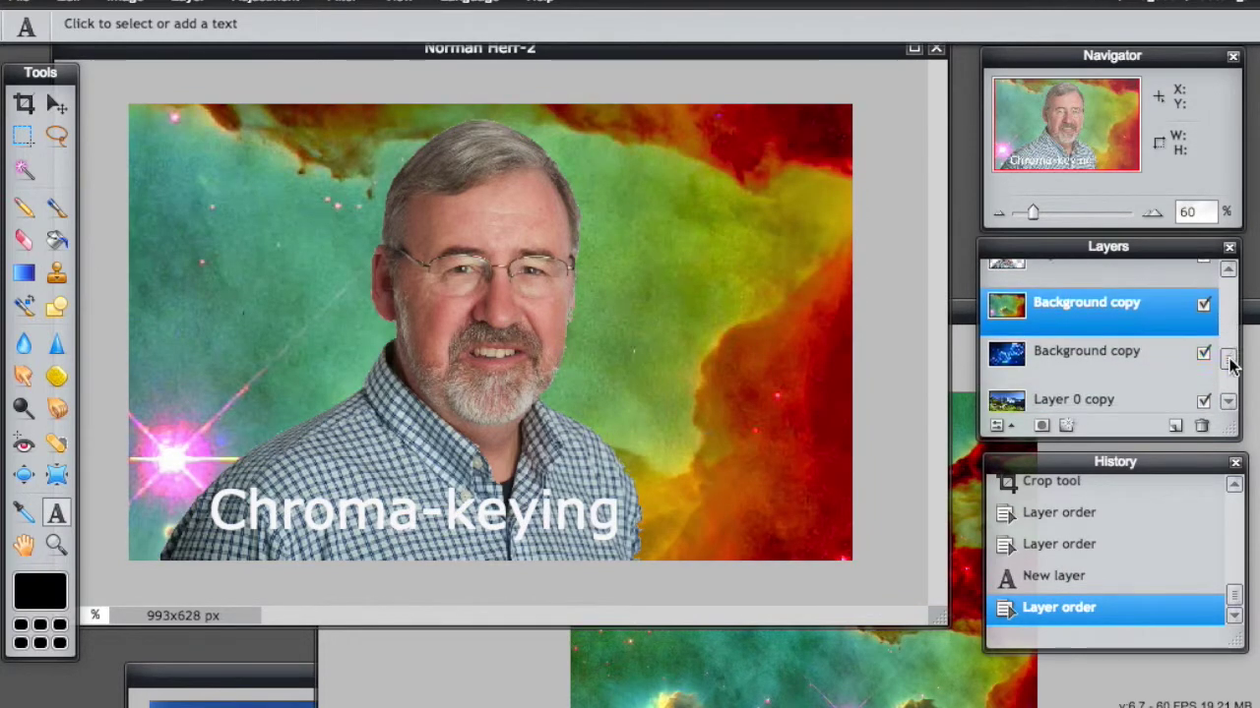
{"action": "left_click_drag", "start_coordinate": [1086, 397], "coordinate": [1072, 288]}
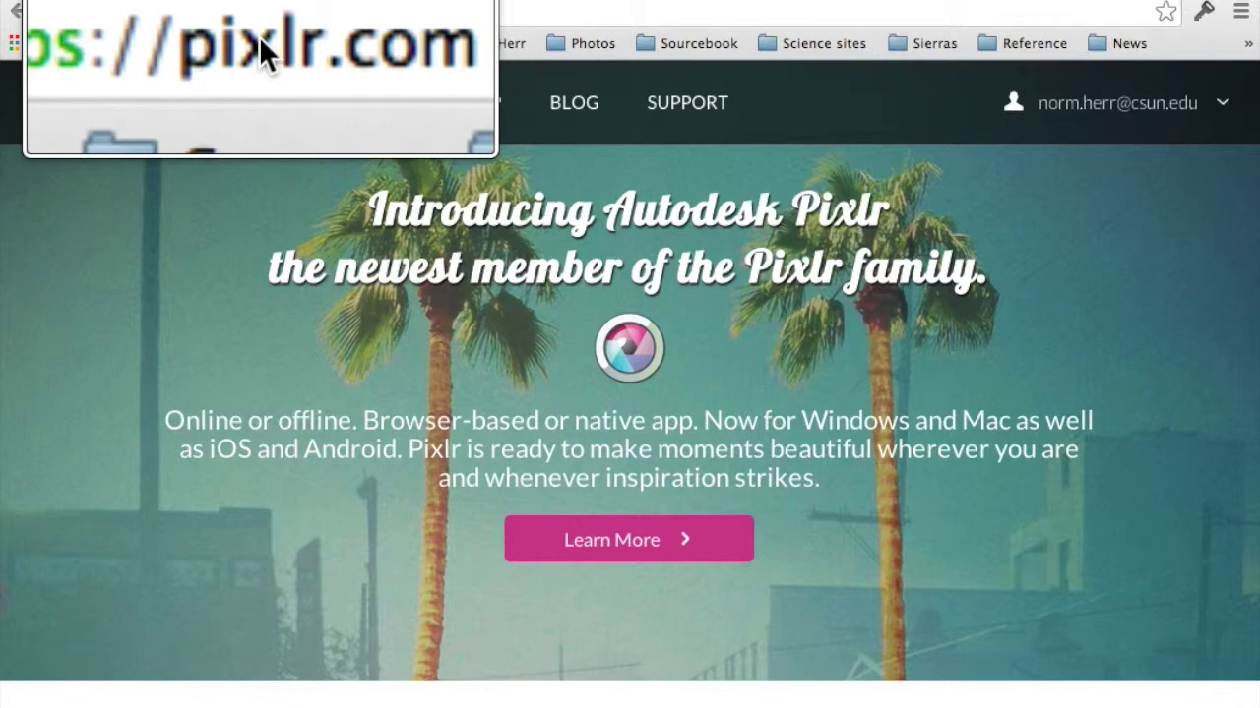
Step: Scroll down the pixlr.com page to the product cards to reach Pixlr Editor
{"action": "scroll", "coordinate": [791, 457], "scroll_direction": "down", "scroll_amount": 5}
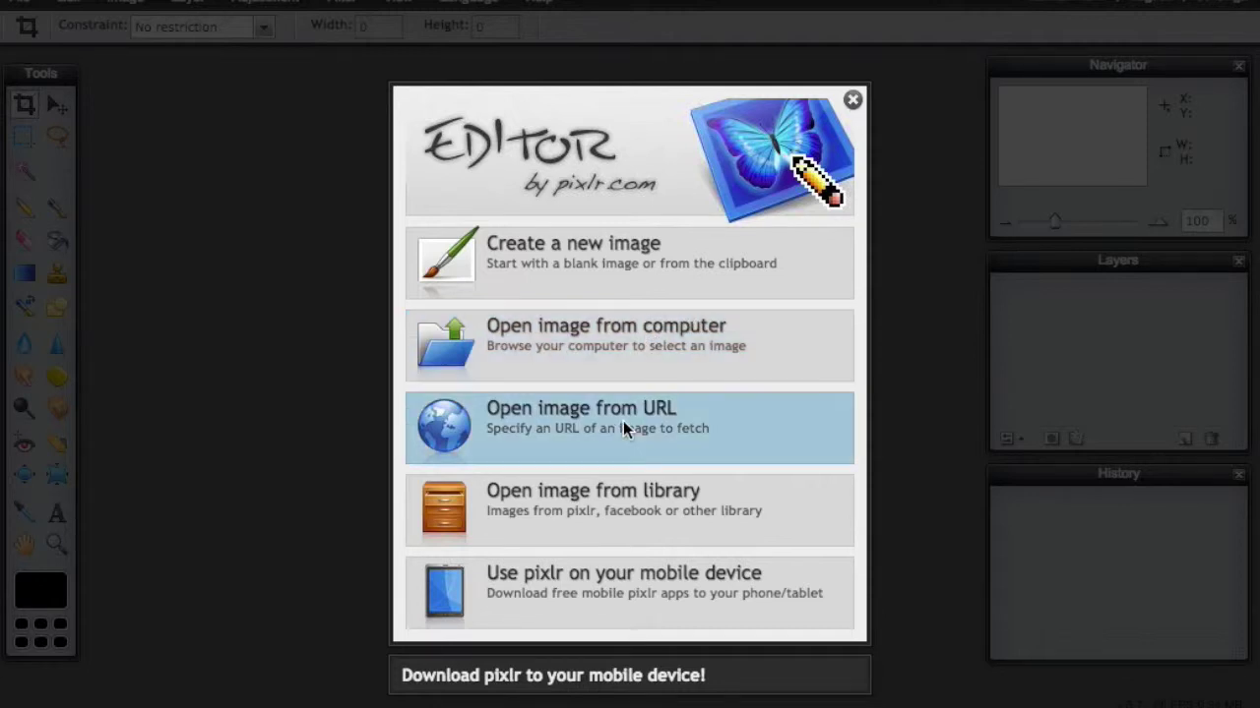
Step: Open the man's studio portrait JPG from the computer as a new image
{"action": "left_click", "coordinate": [631, 343]}
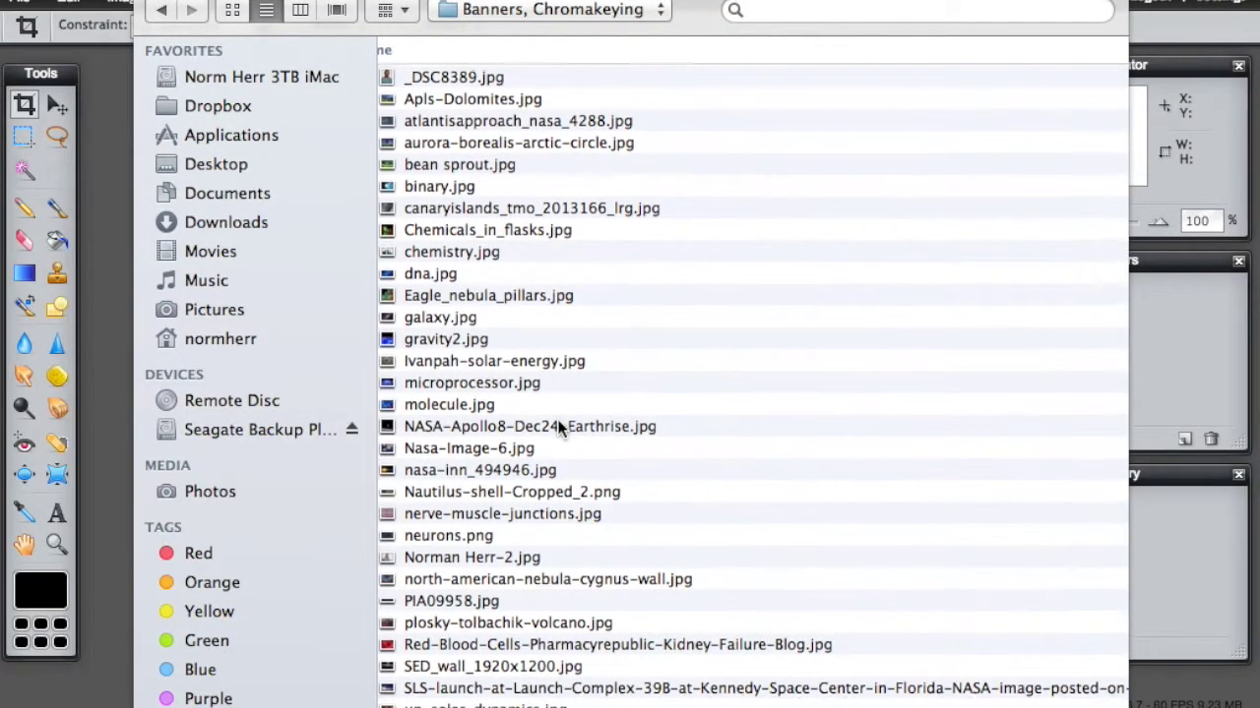
{"action": "left_click", "coordinate": [469, 559]}
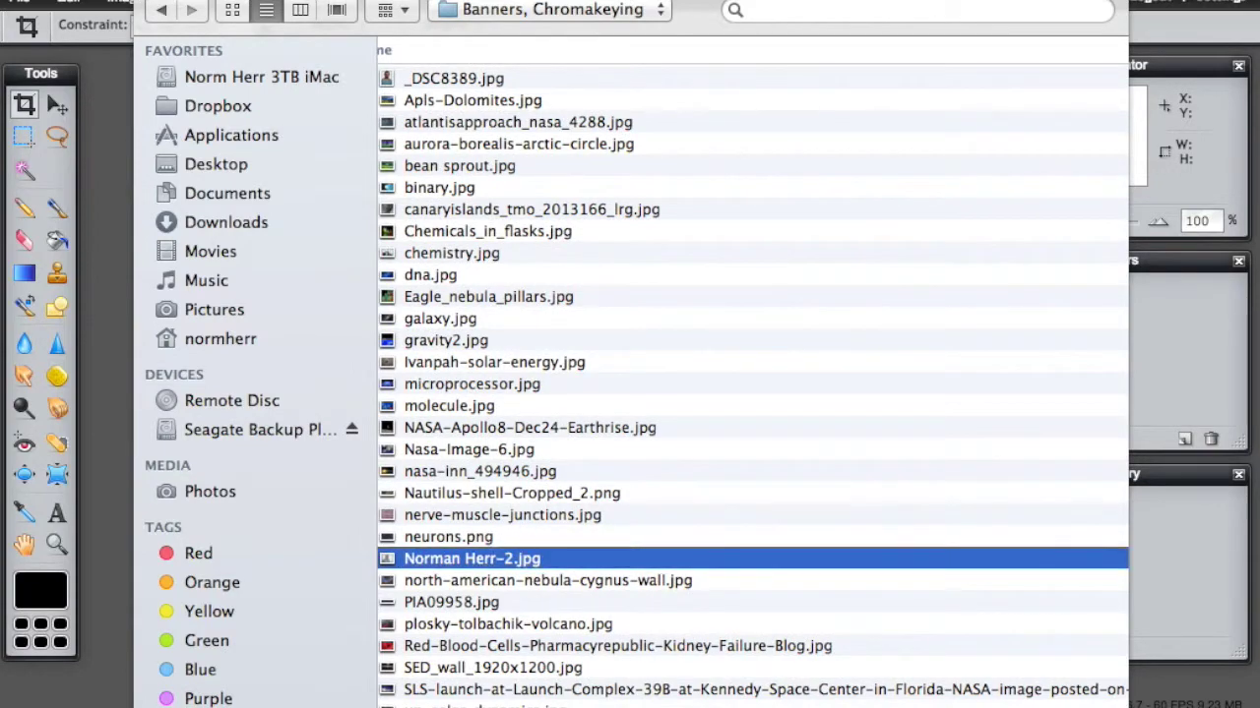
{"action": "key", "text": "Return"}
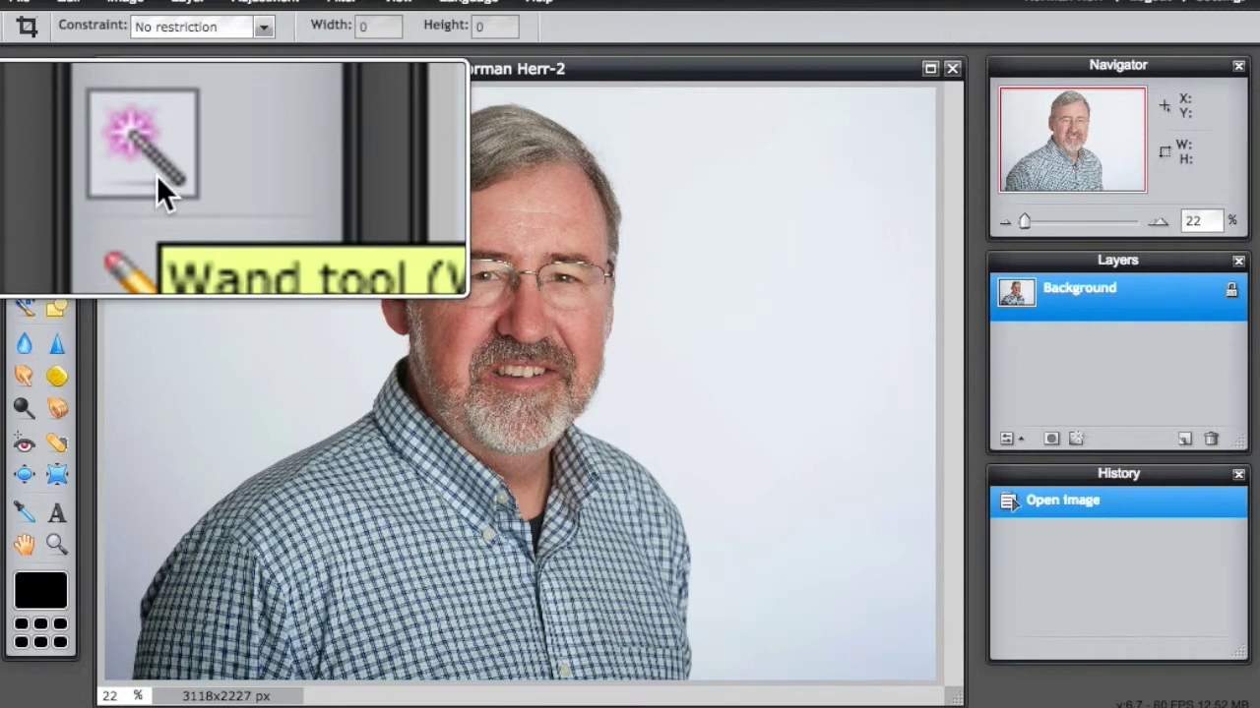
Step: Make a trial Magic Wand selection of the grey backdrop at tolerance 21, then deselect it
{"action": "left_click", "coordinate": [156, 174]}
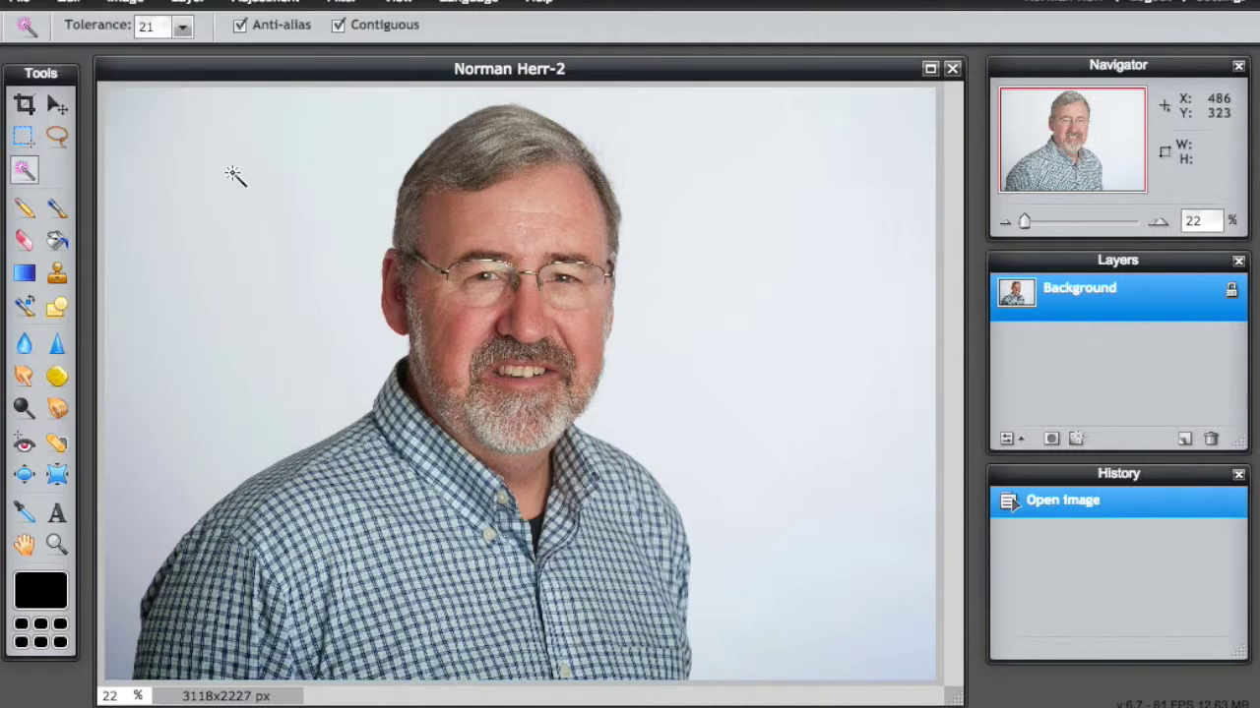
{"action": "left_click", "coordinate": [274, 320]}
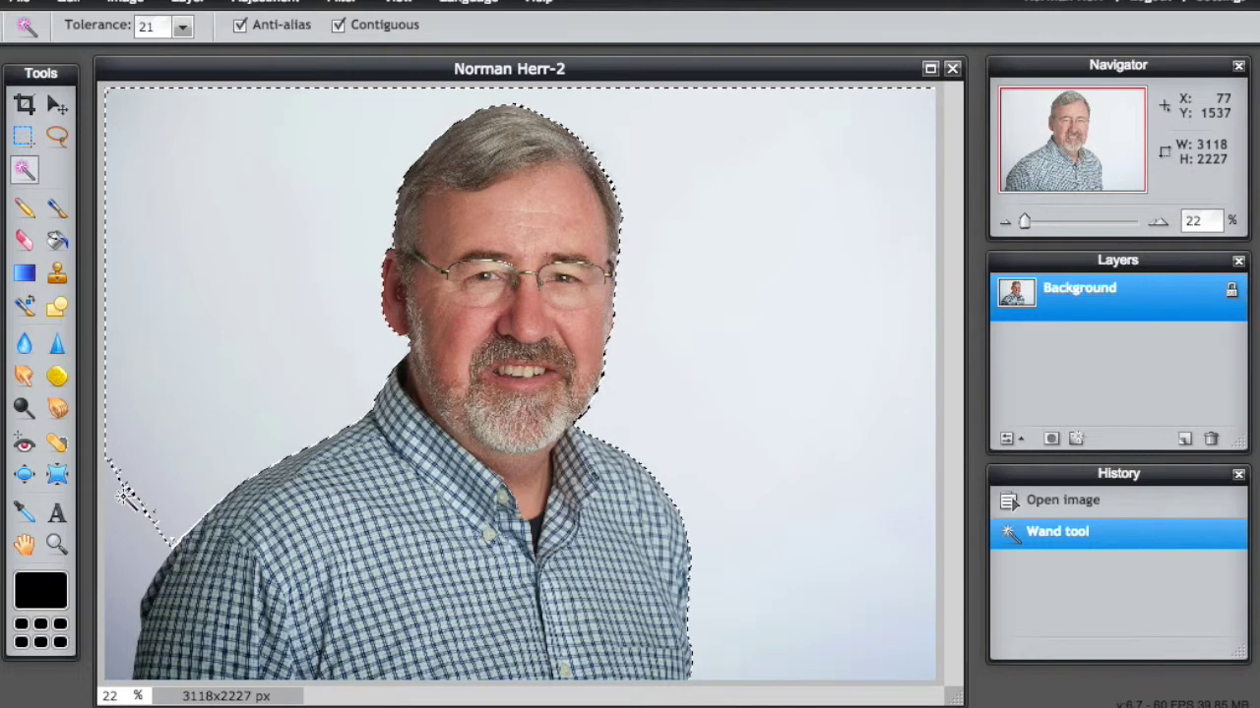
{"action": "key", "text": "ctrl+d"}
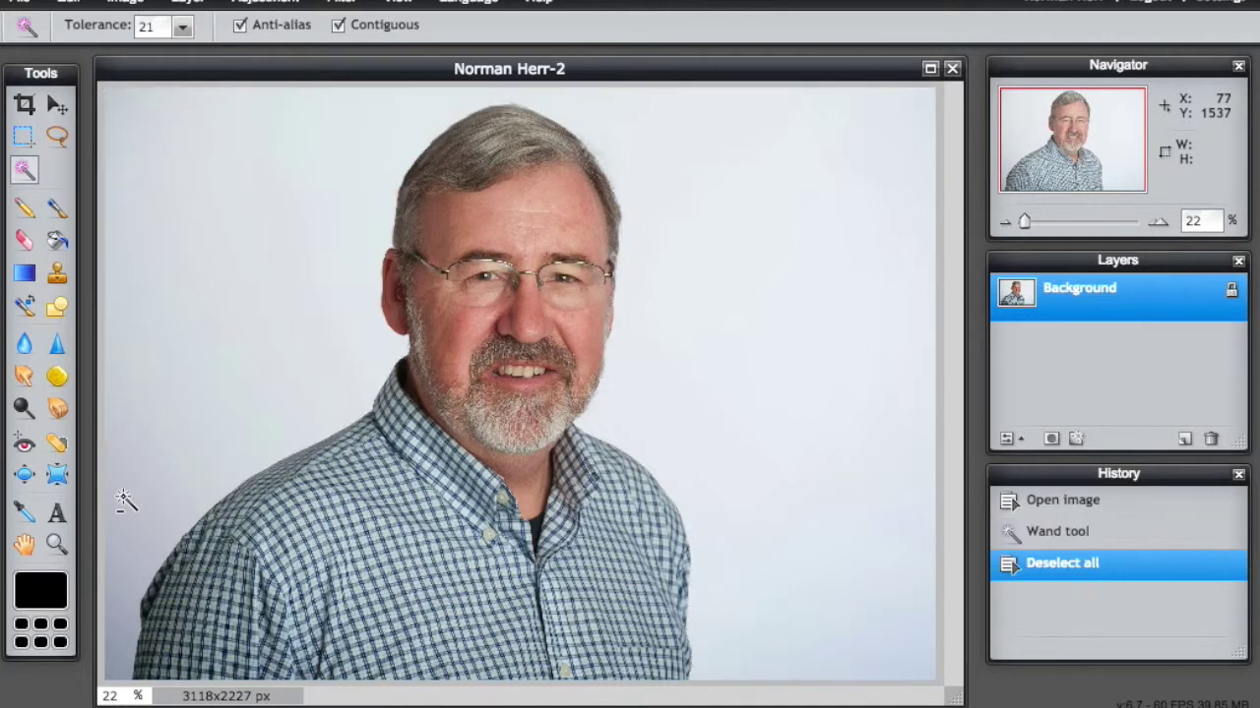
Step: Test a wand selection of the backdrop at tolerance 43, then discard it for biting into the man
{"action": "left_click", "coordinate": [182, 29]}
{"action": "left_click_drag", "start_coordinate": [81, 52], "coordinate": [85, 52]}
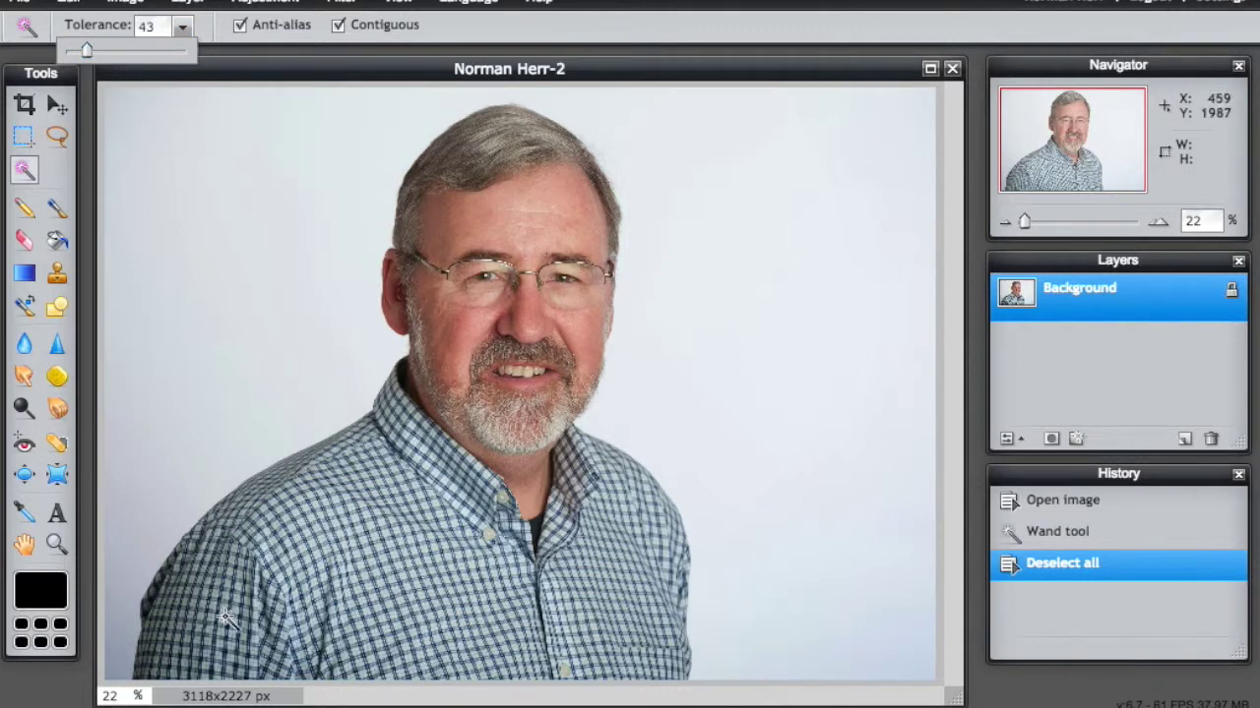
{"action": "left_click", "coordinate": [136, 532]}
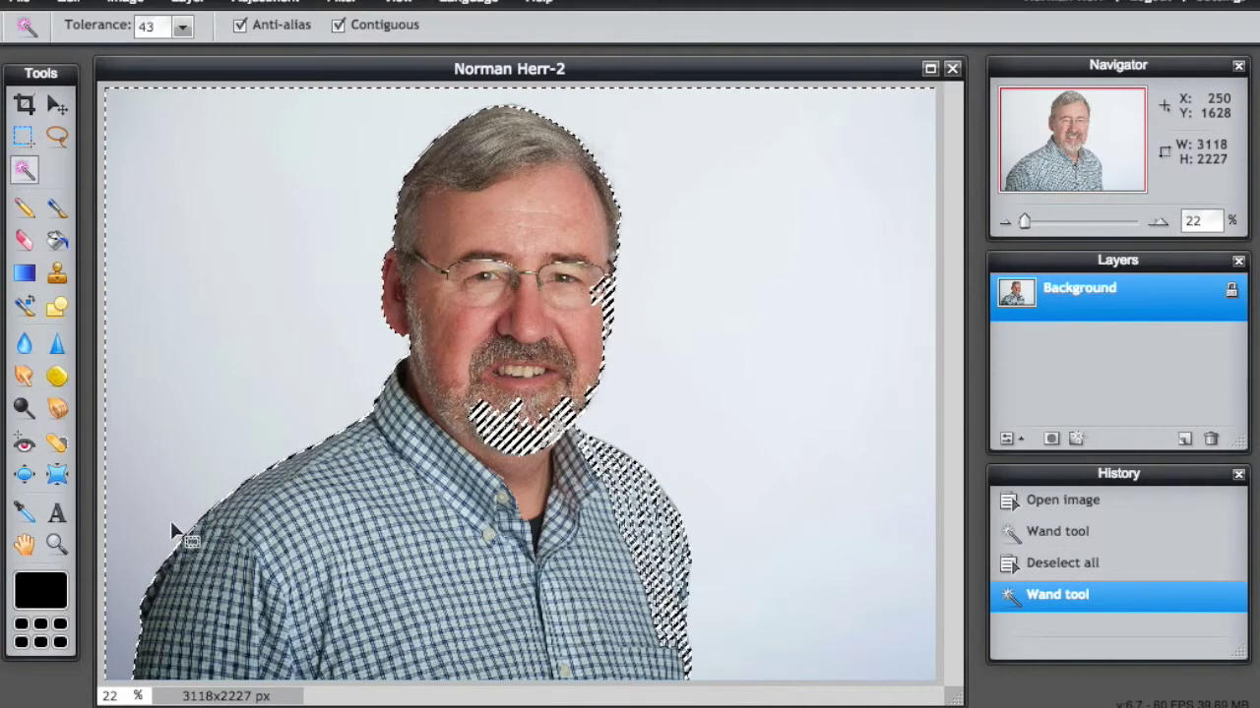
{"action": "key", "text": "ctrl+d"}
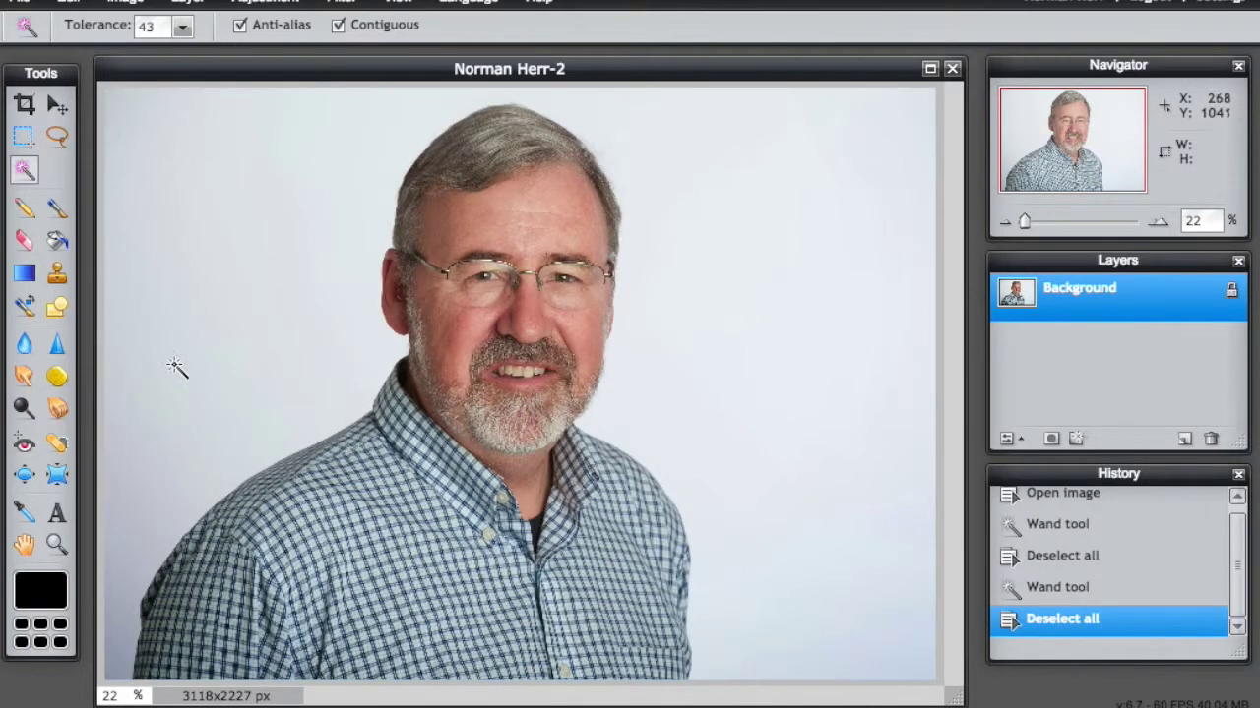
Step: At tolerance 33, select and delete the grey backdrop, then the lower-left corner leftover
{"action": "left_click", "coordinate": [182, 31]}
{"action": "left_click_drag", "start_coordinate": [86, 51], "coordinate": [81, 56]}
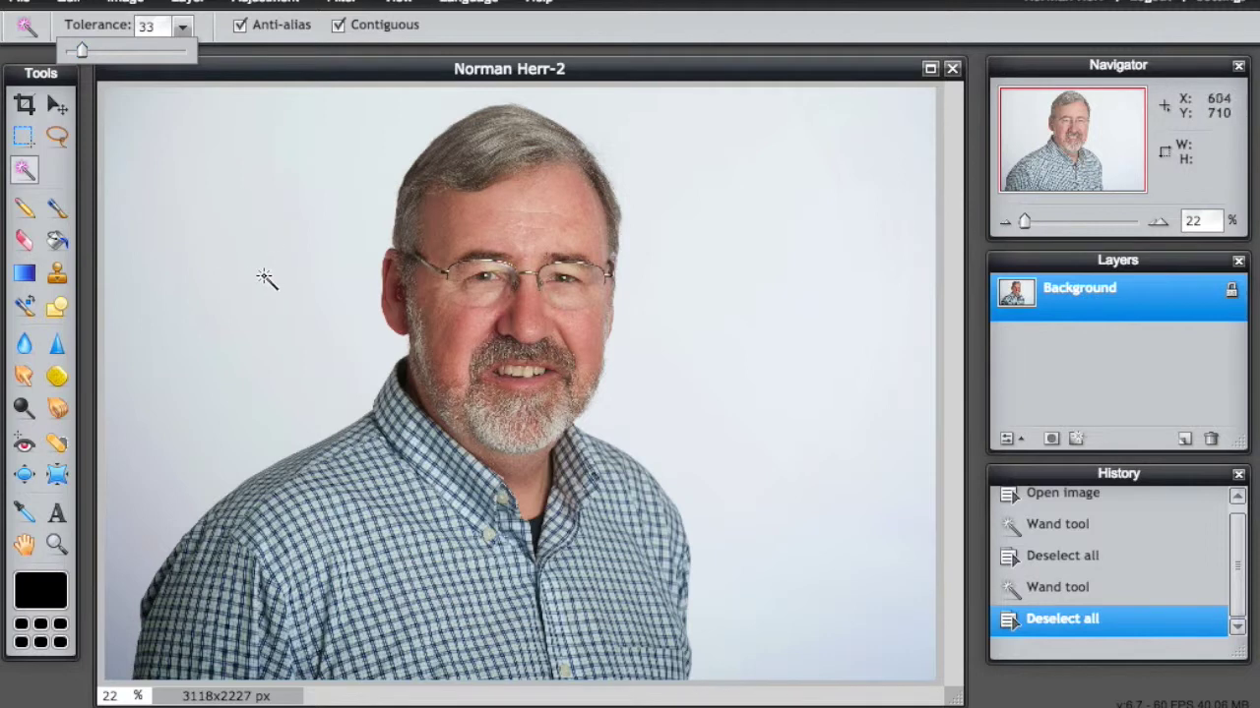
{"action": "left_click", "coordinate": [257, 338]}
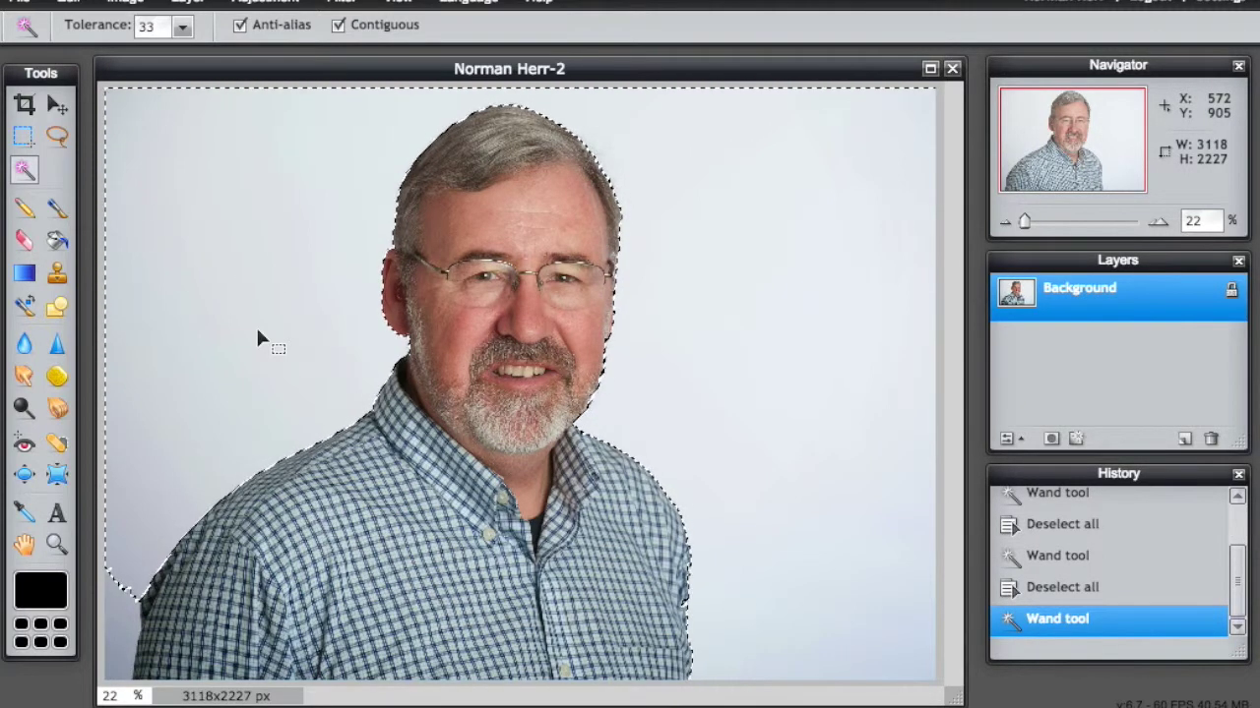
{"action": "key", "text": "Delete"}
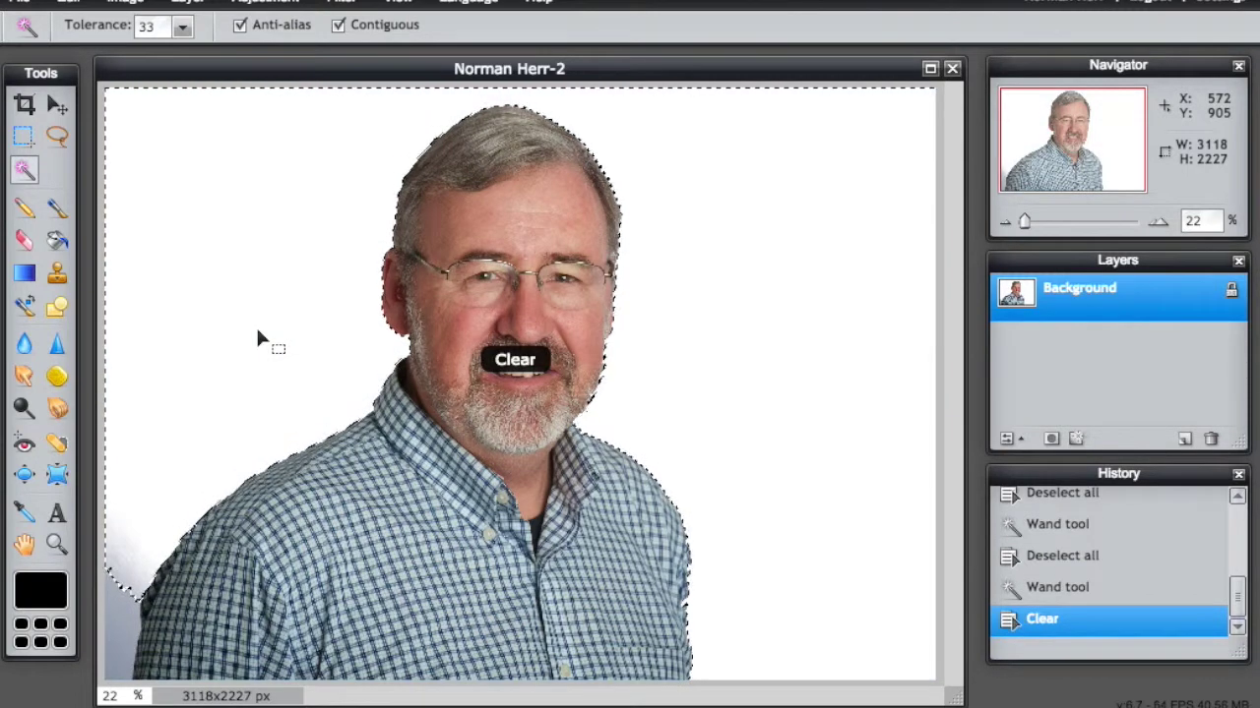
{"action": "left_click", "coordinate": [119, 607]}
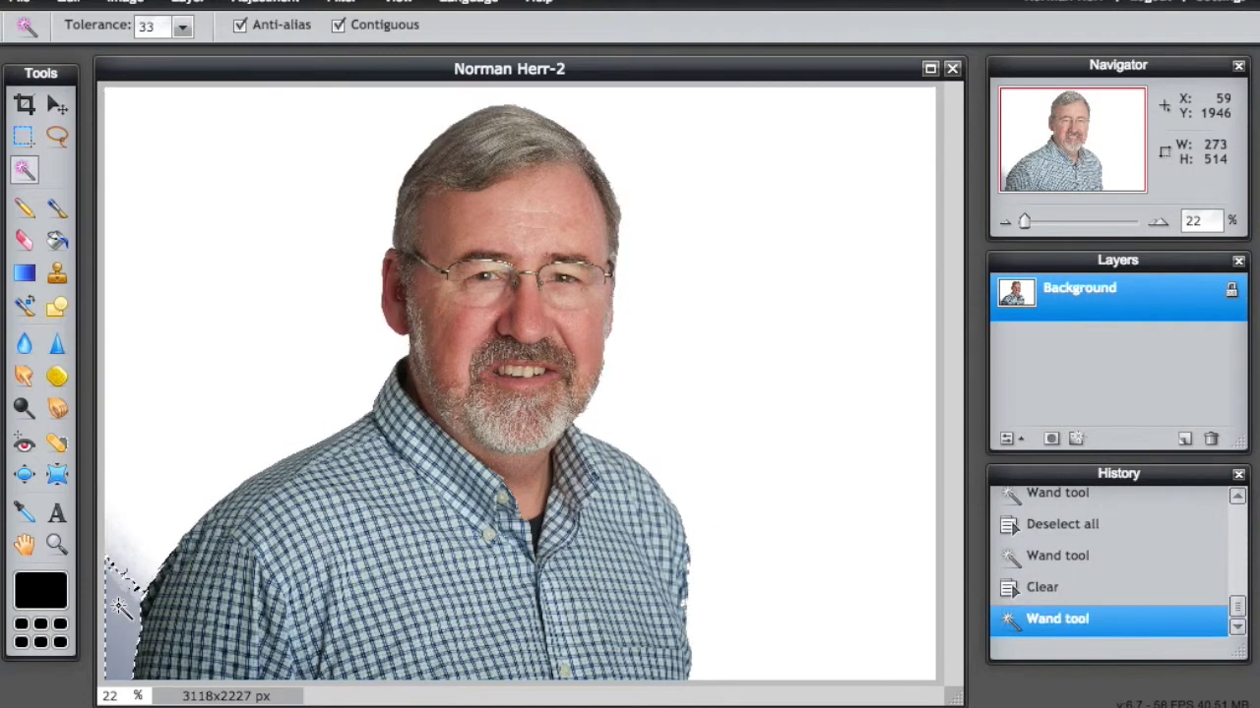
{"action": "key", "text": "Delete"}
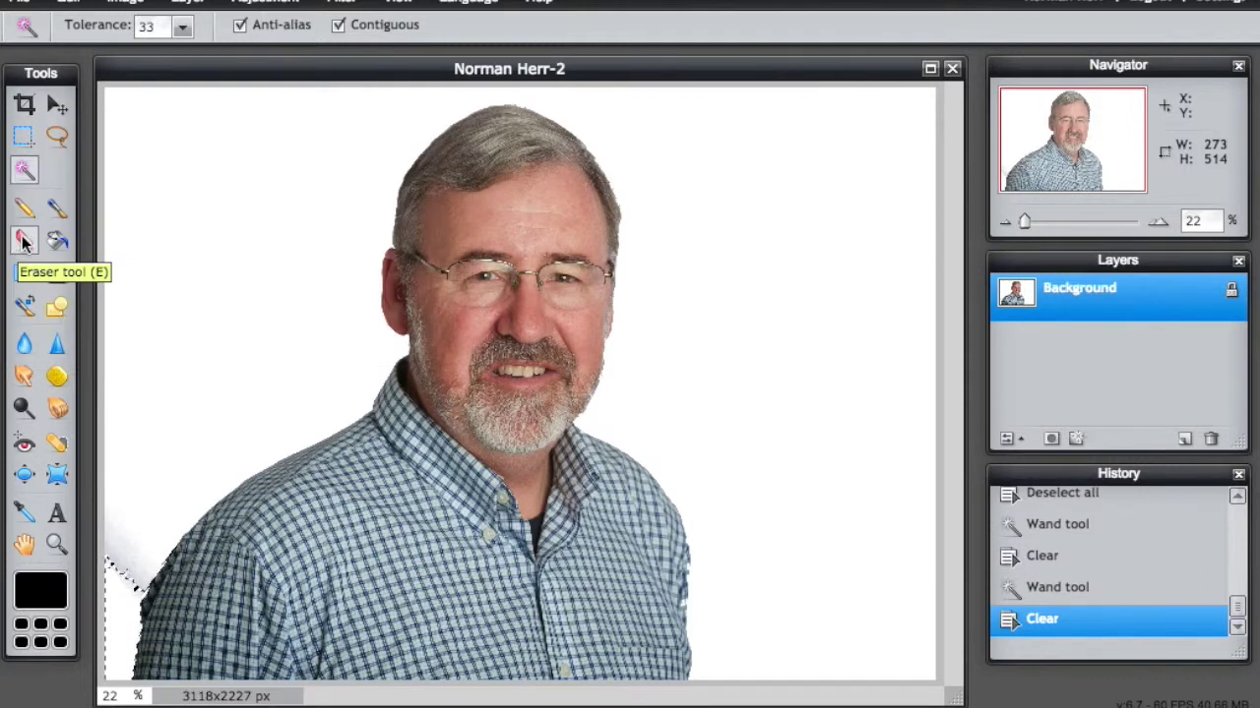
Step: Erase the grey remnants in the lower-left corner and beside the shirt with the 200 Eraser brush
{"action": "left_click", "coordinate": [18, 242]}
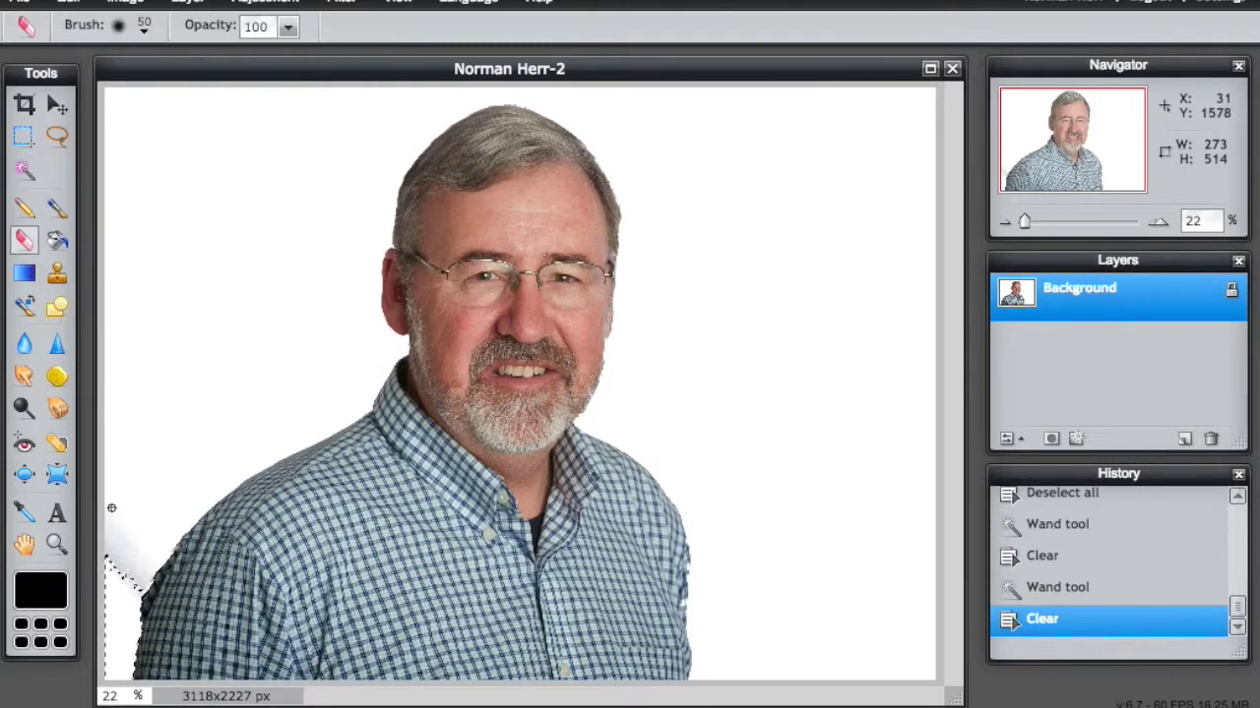
{"action": "left_click", "coordinate": [143, 33]}
{"action": "left_click", "coordinate": [502, 95]}
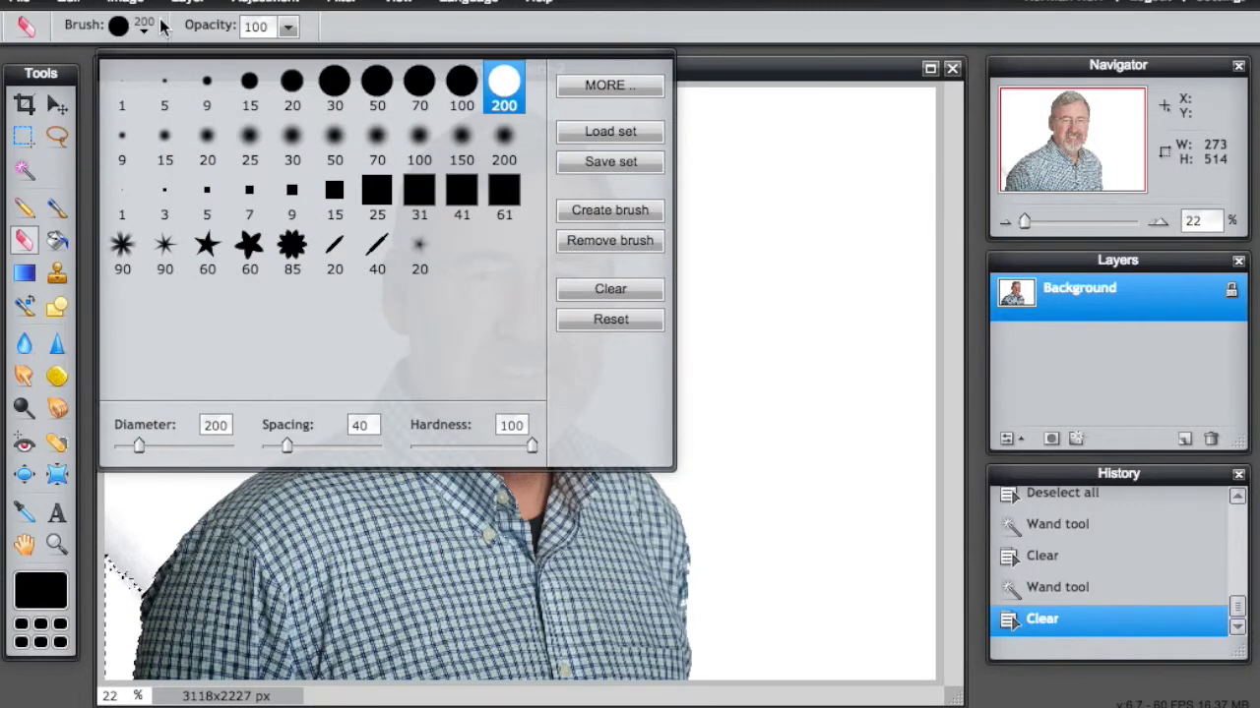
{"action": "left_click", "coordinate": [153, 500]}
{"action": "left_click_drag", "start_coordinate": [155, 500], "coordinate": [110, 546]}
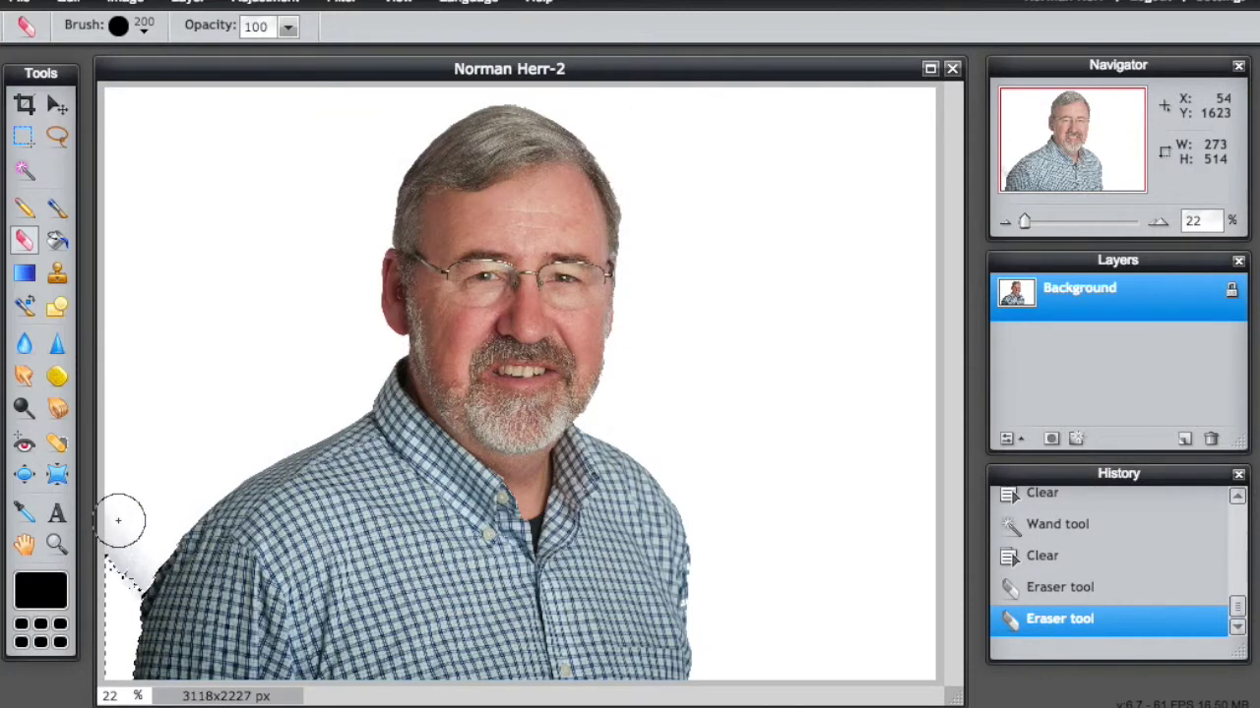
{"action": "key", "text": "ctrl+d"}
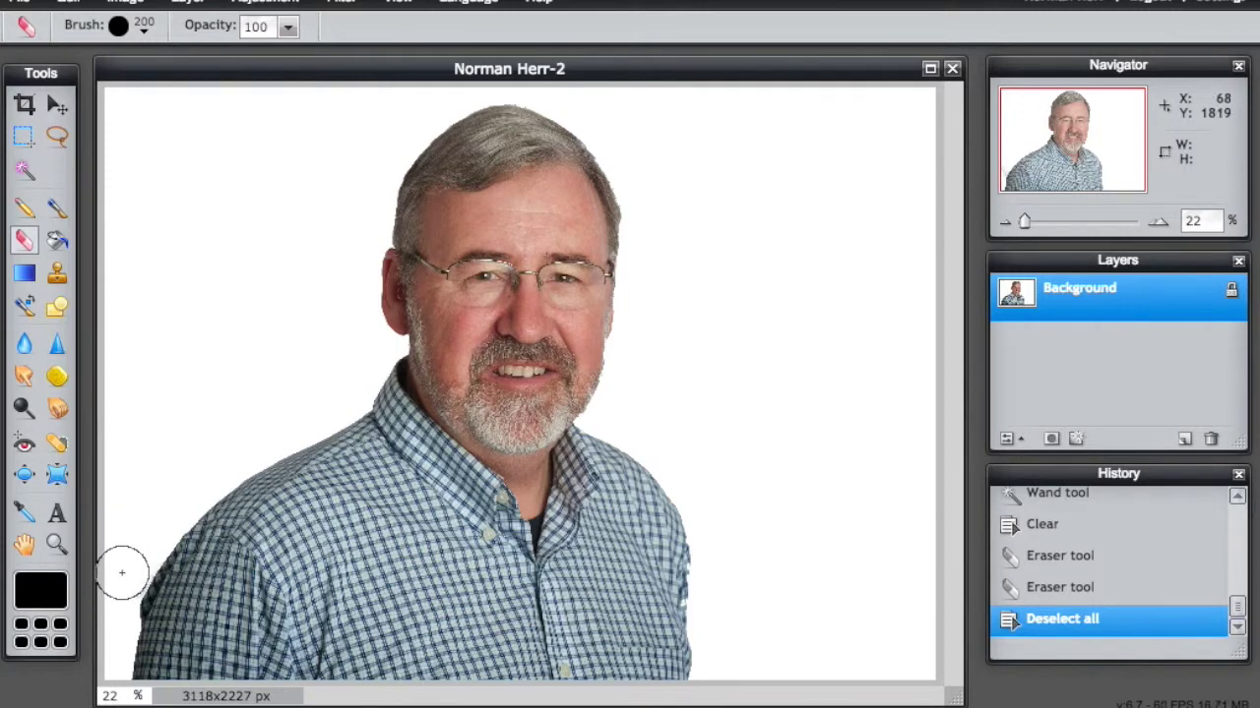
{"action": "left_click_drag", "start_coordinate": [122, 572], "coordinate": [118, 360]}
{"action": "left_click", "coordinate": [57, 108]}
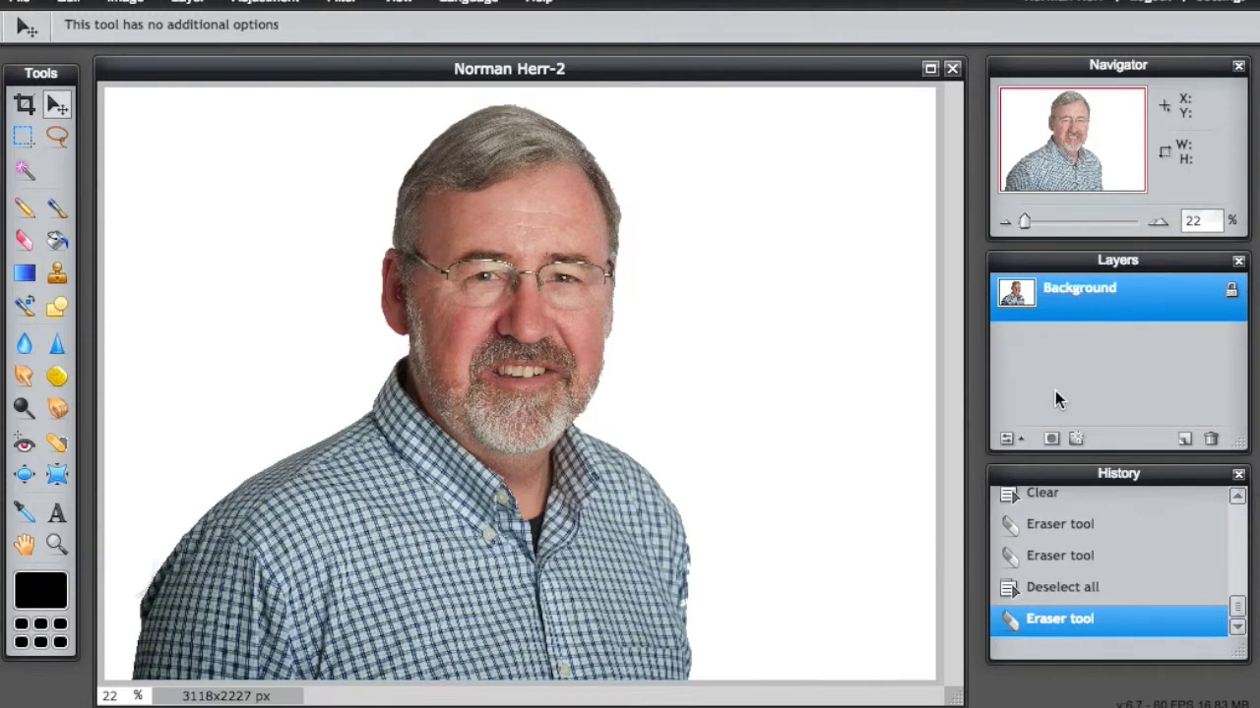
Step: Unlock the portrait's Background layer and rename it NORM
{"action": "double_click", "coordinate": [1232, 293]}
{"action": "double_click", "coordinate": [1077, 294]}
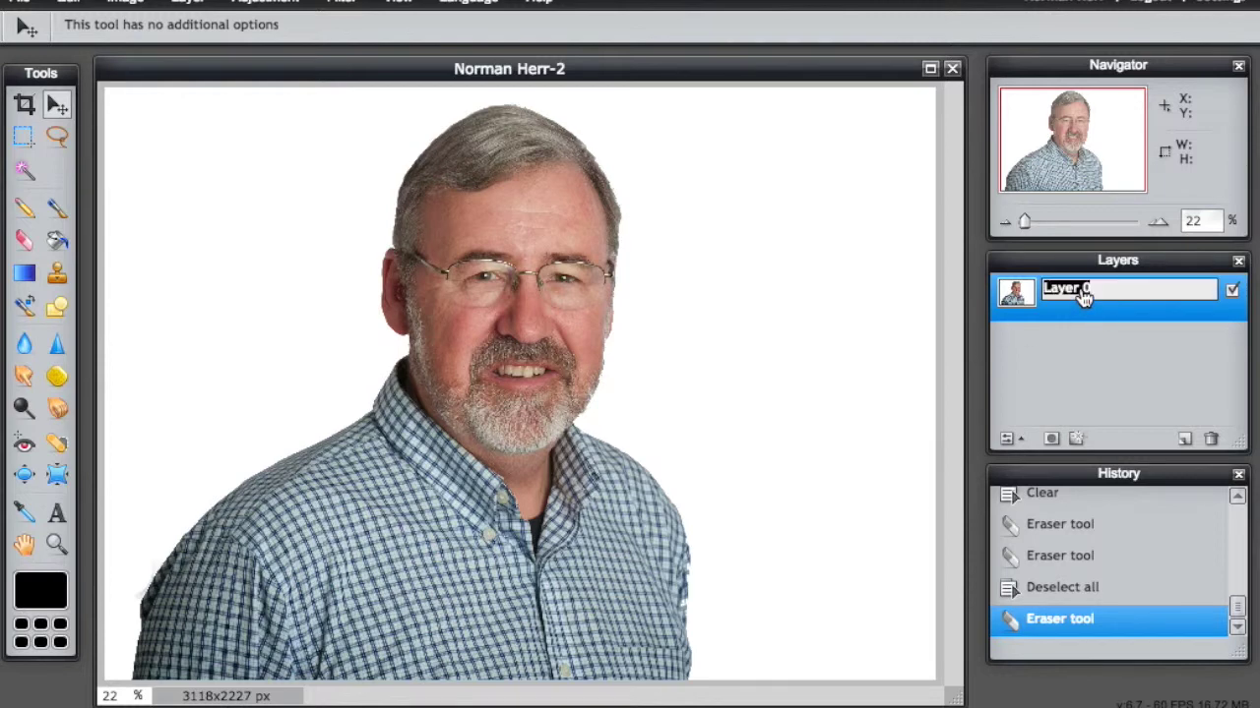
{"action": "type", "text": "NOrman"}
{"action": "key", "text": "BackSpace"}
{"action": "key", "text": "BackSpace"}
{"action": "key", "text": "BackSpace"}
{"action": "key", "text": "BackSpace"}
{"action": "type", "text": "RM"}
{"action": "left_click", "coordinate": [1070, 359]}
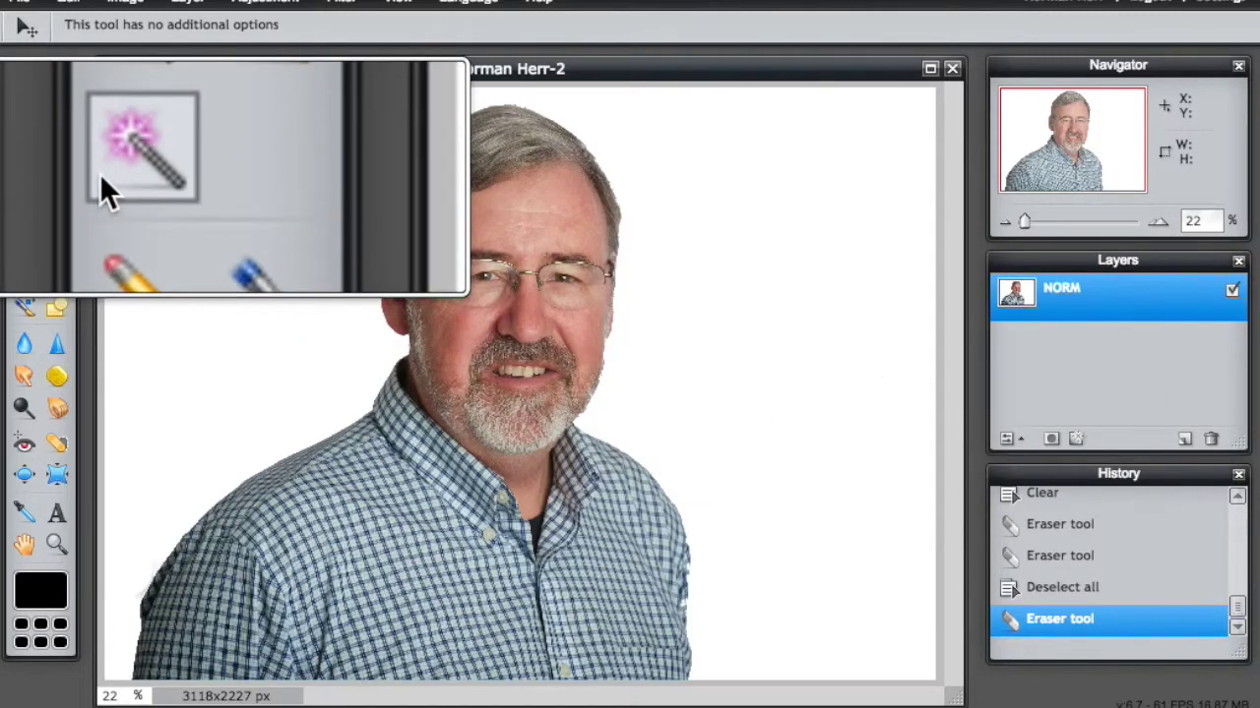
Step: Magic-wand the white backdrop around the man, delete it to transparency, and deselect
{"action": "left_click", "coordinate": [24, 172]}
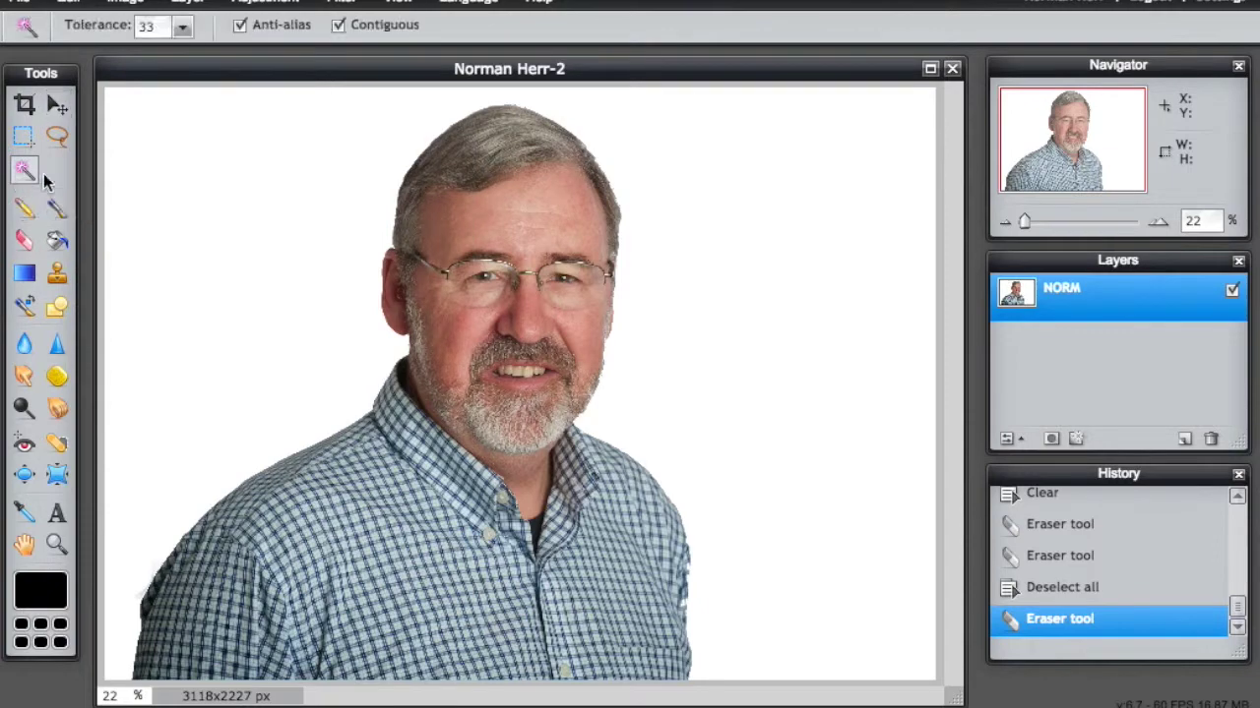
{"action": "left_click", "coordinate": [200, 226]}
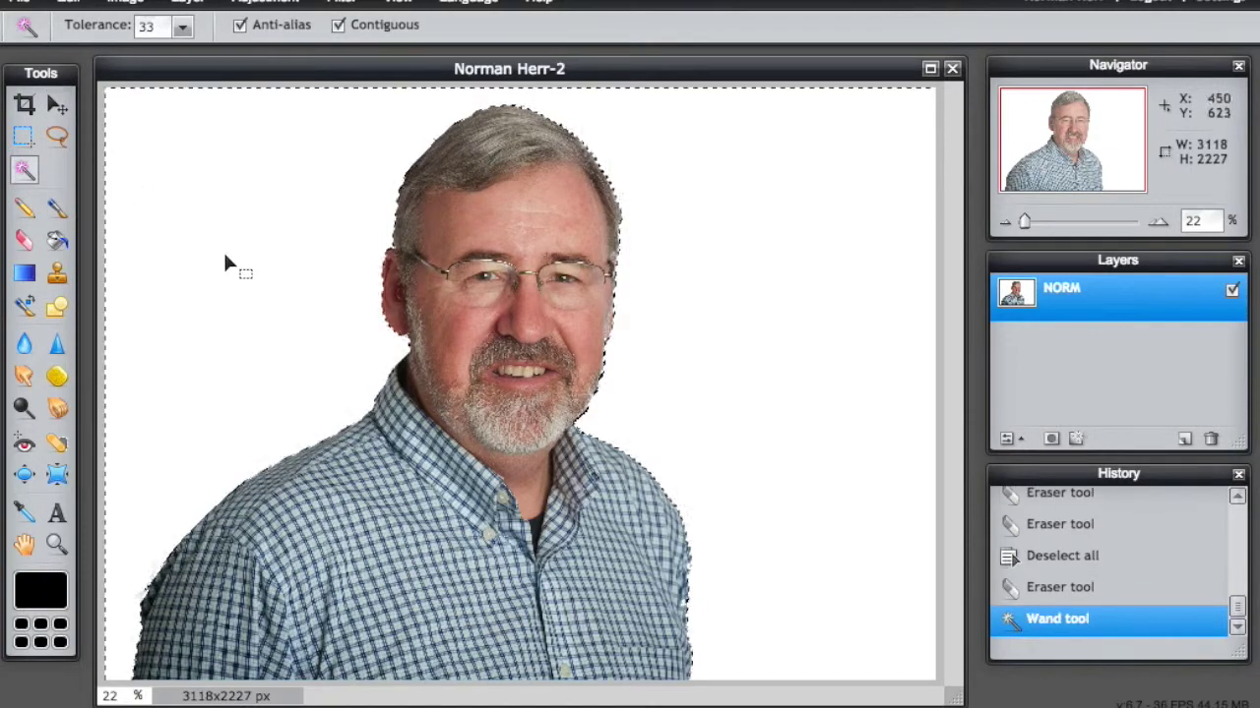
{"action": "key", "text": "Delete"}
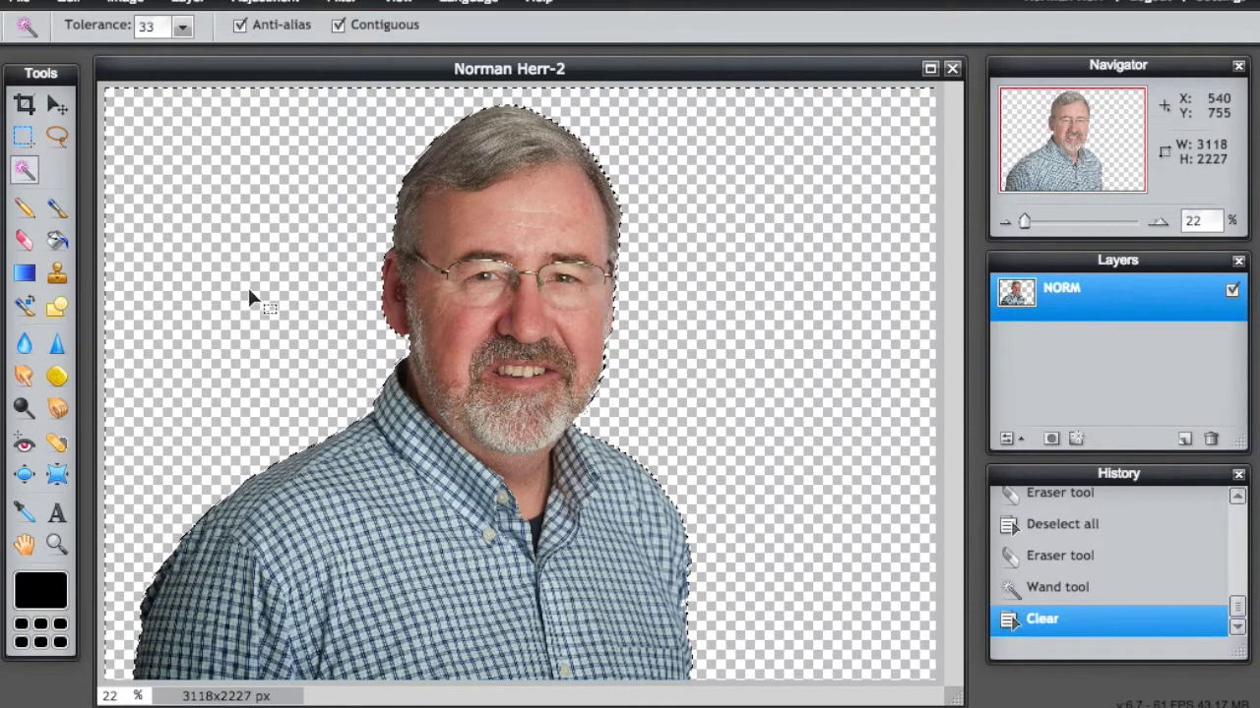
{"action": "key", "text": "ctrl+d"}
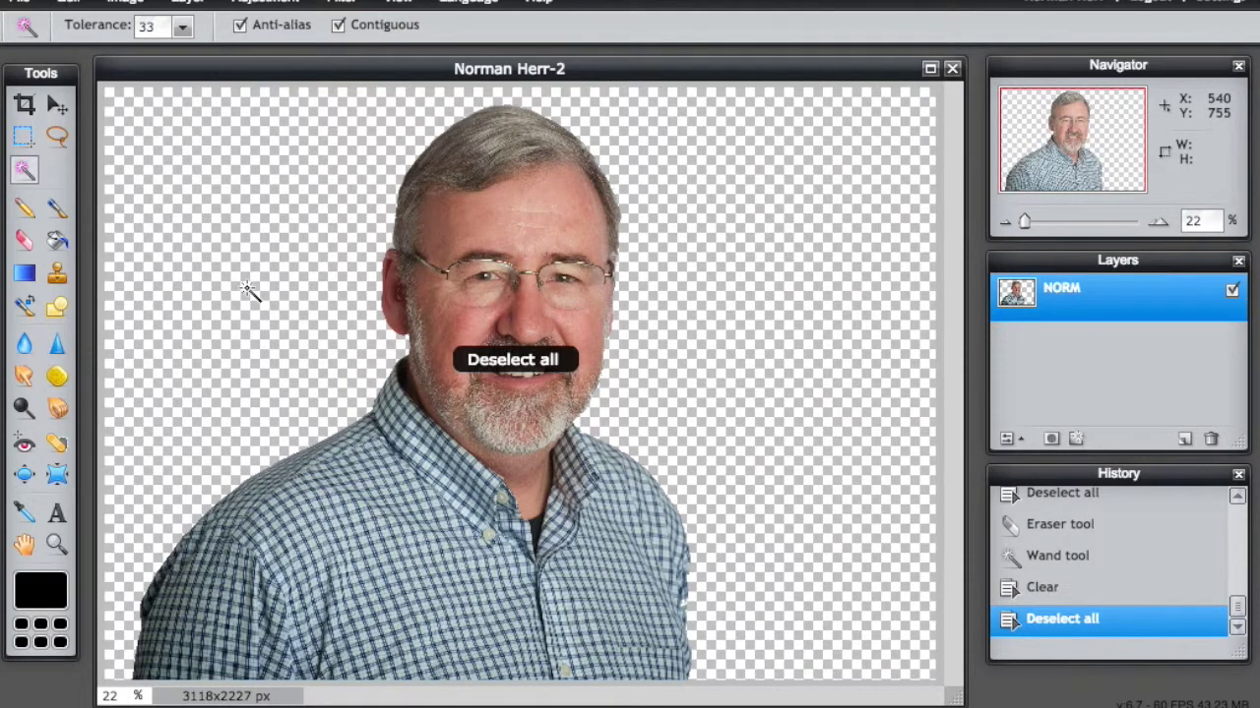
{"action": "left_click", "coordinate": [23, 4]}
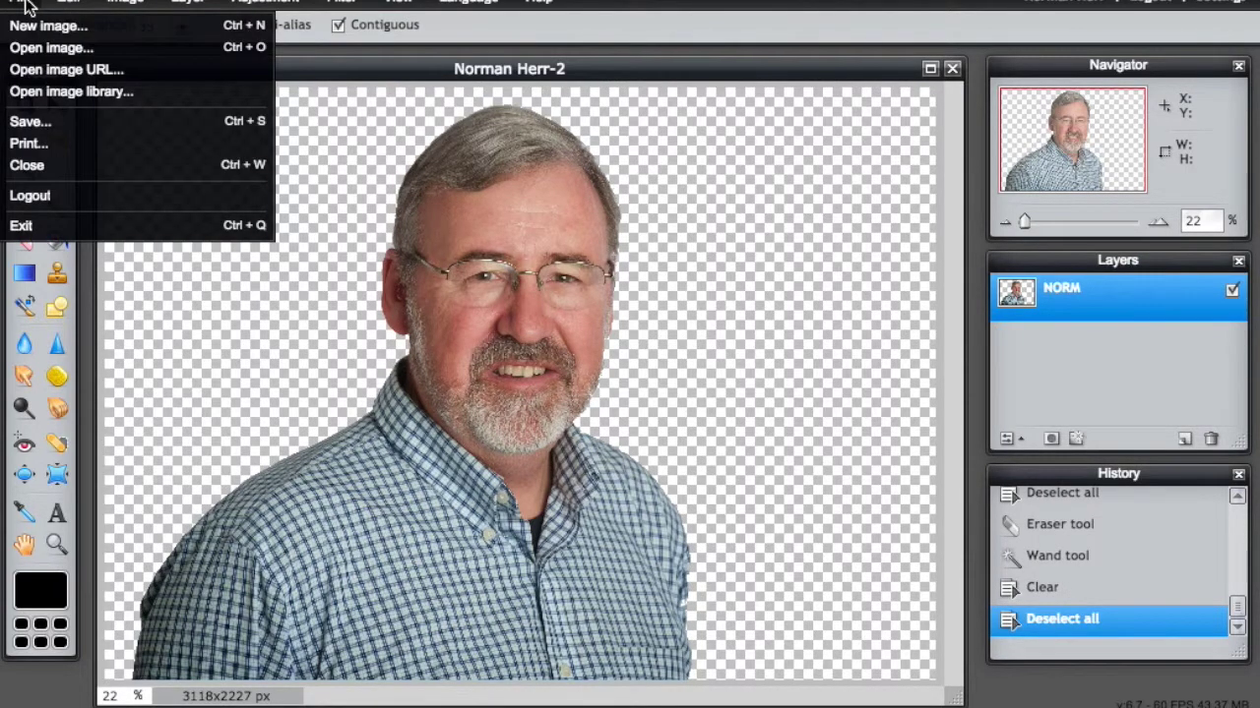
Step: Open Apls-Dolomites.jpg as a second document, keeping the portrait window in front
{"action": "left_click", "coordinate": [28, 49]}
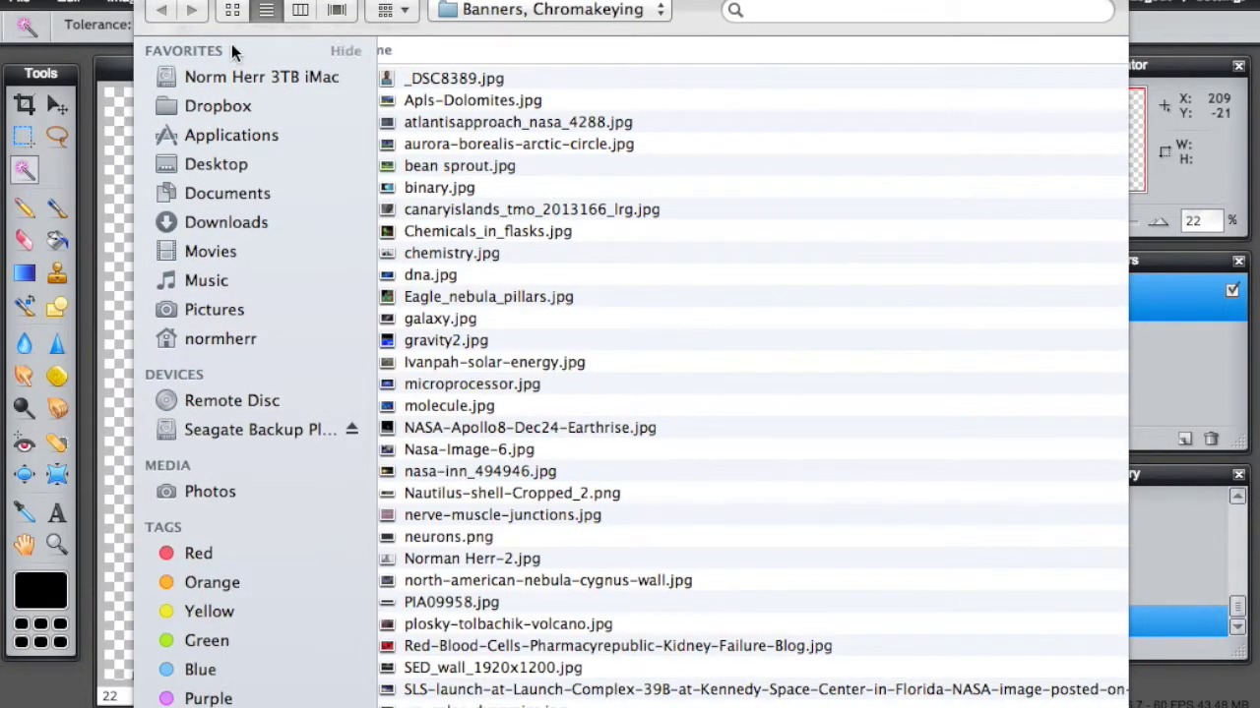
{"action": "left_click", "coordinate": [450, 107]}
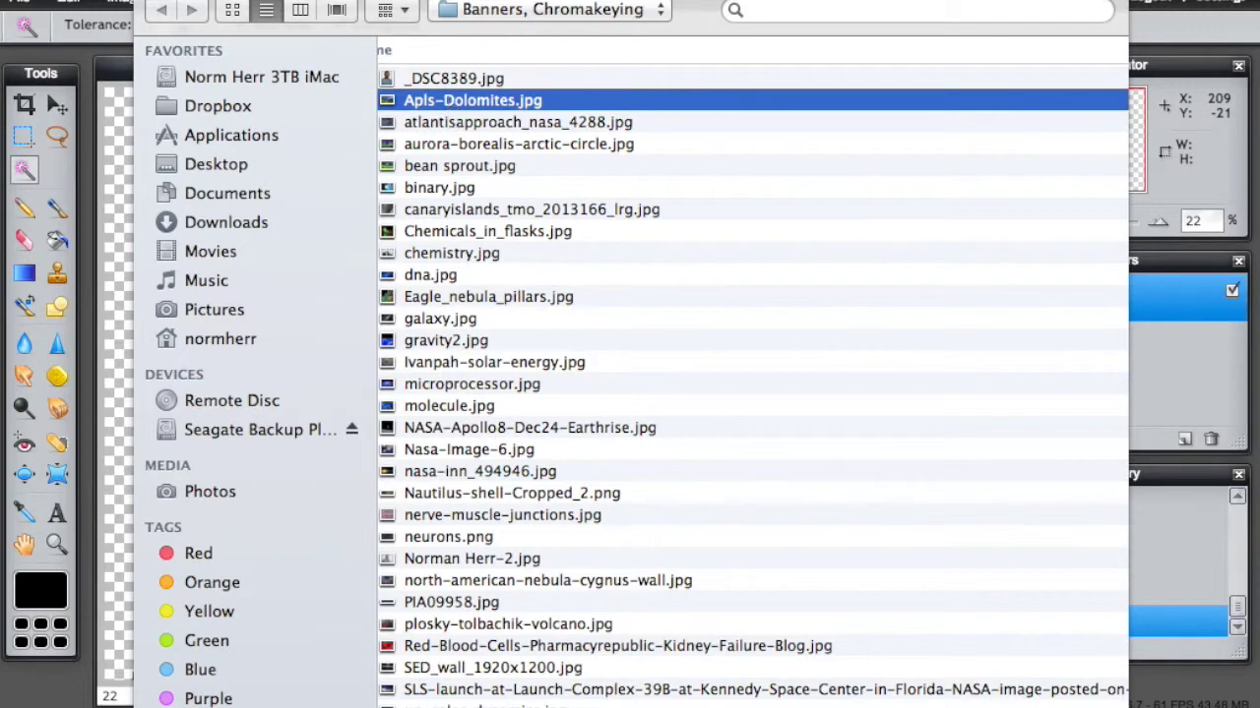
{"action": "key", "text": "Return"}
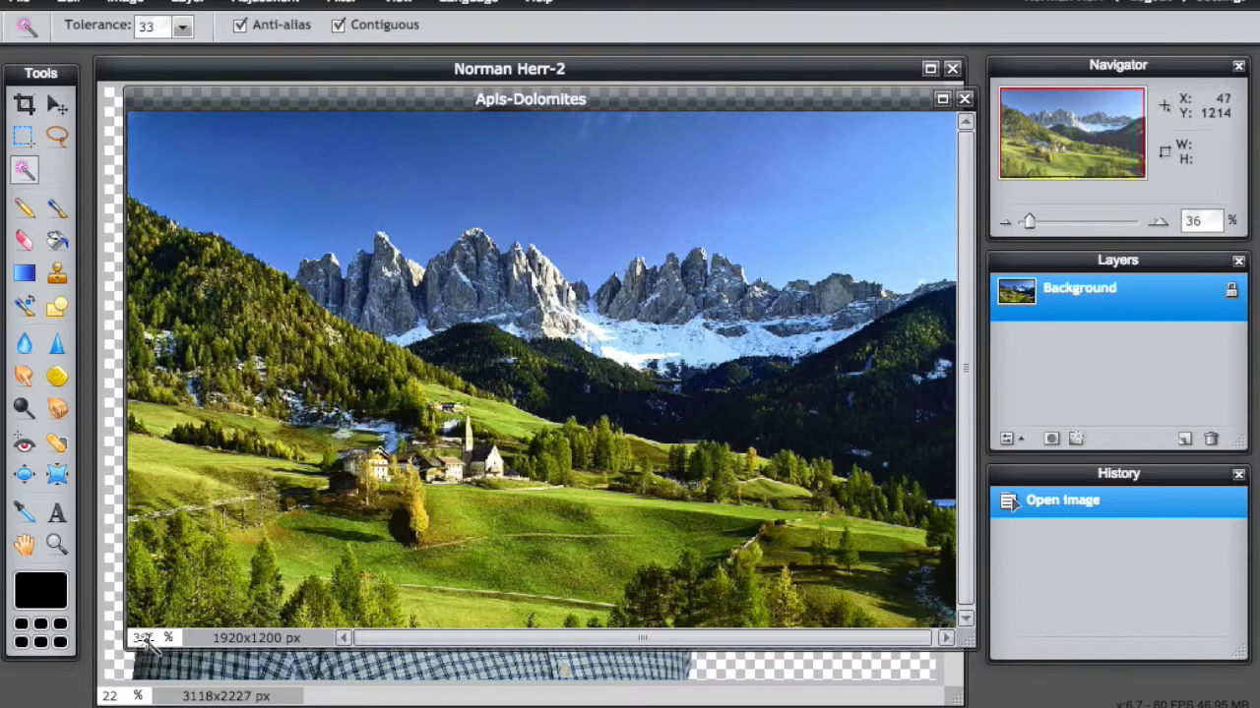
{"action": "left_click", "coordinate": [146, 675]}
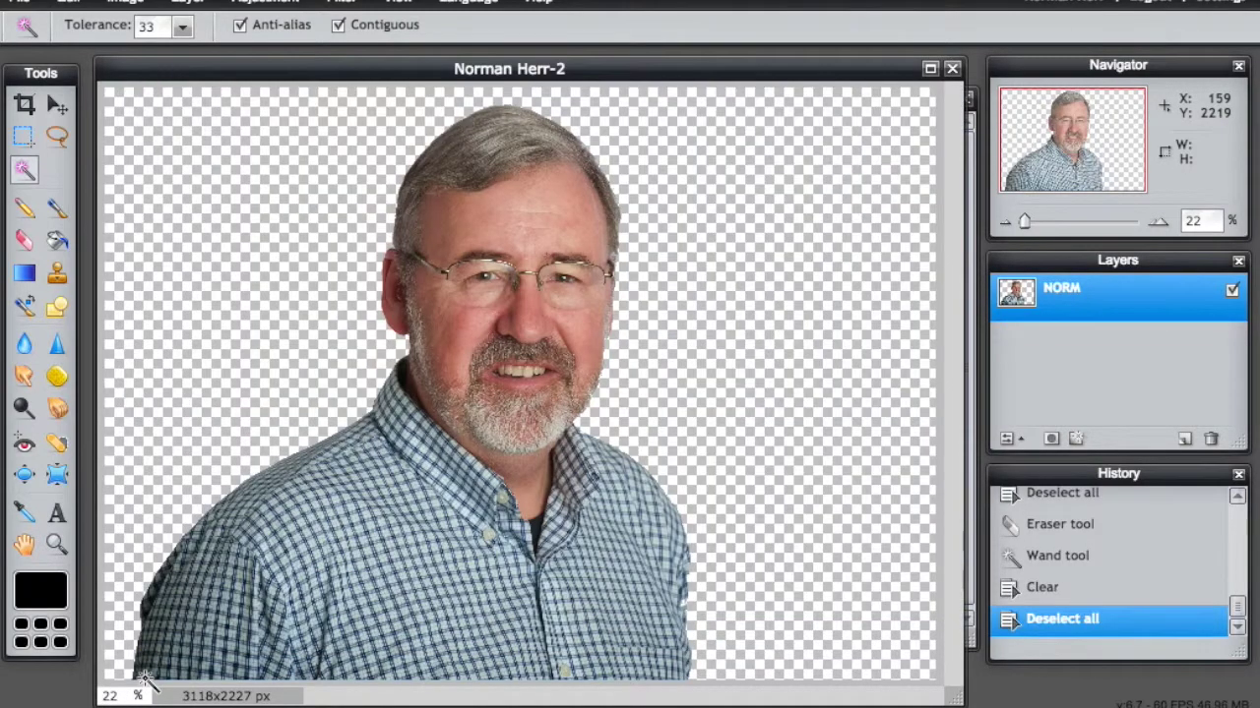
Step: Set the portrait's view zoom to 30% with the Move tool active
{"action": "left_click", "coordinate": [56, 104]}
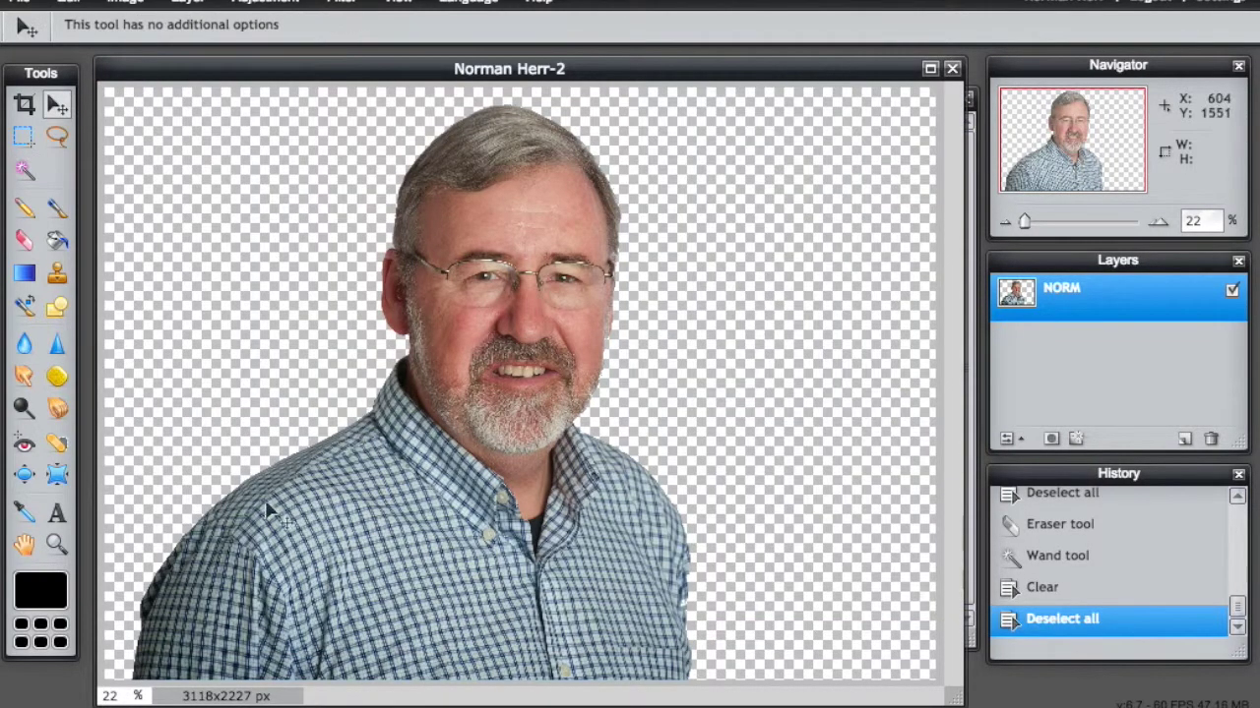
{"action": "double_click", "coordinate": [110, 695]}
{"action": "type", "text": "100"}
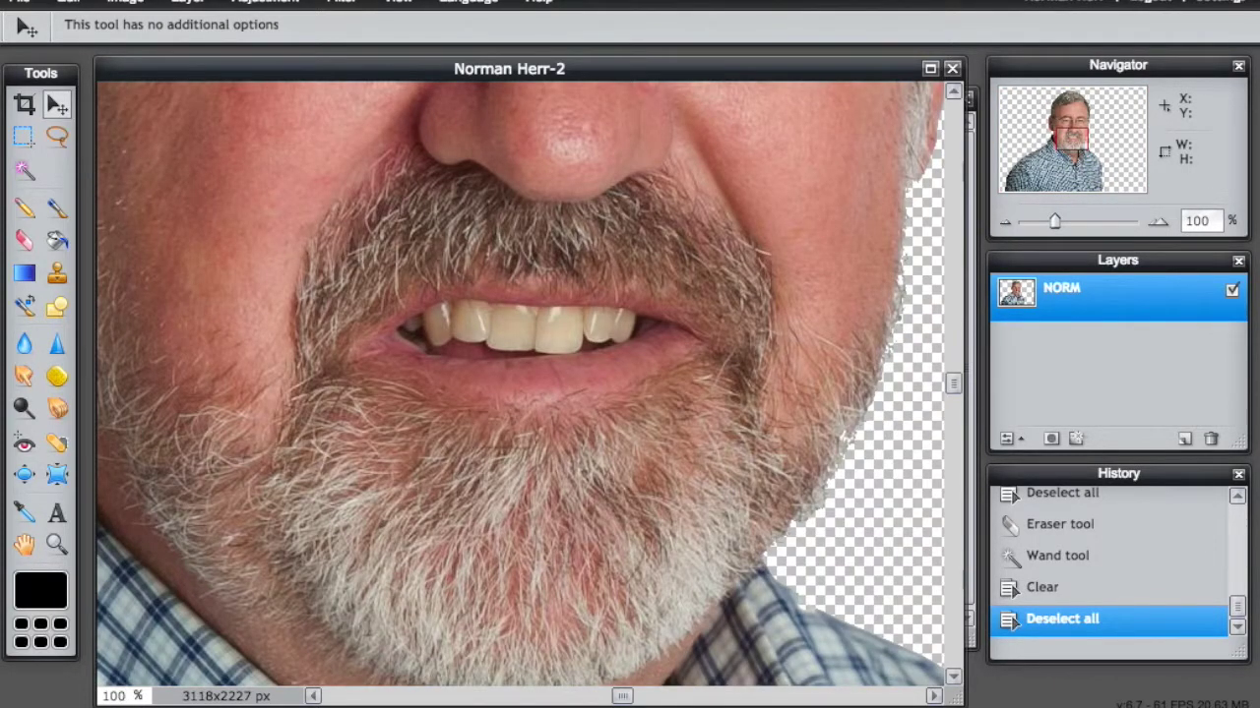
{"action": "key", "text": "BackSpace"}
{"action": "key", "text": "BackSpace"}
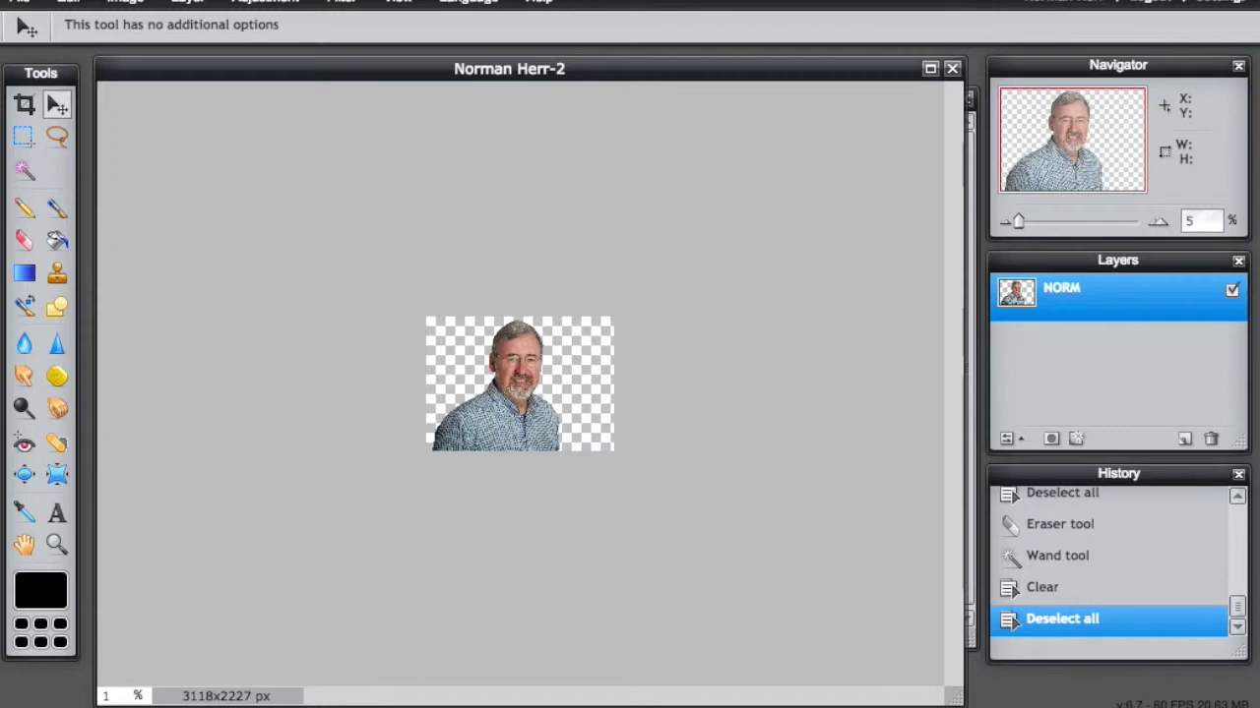
{"action": "type", "text": "30"}
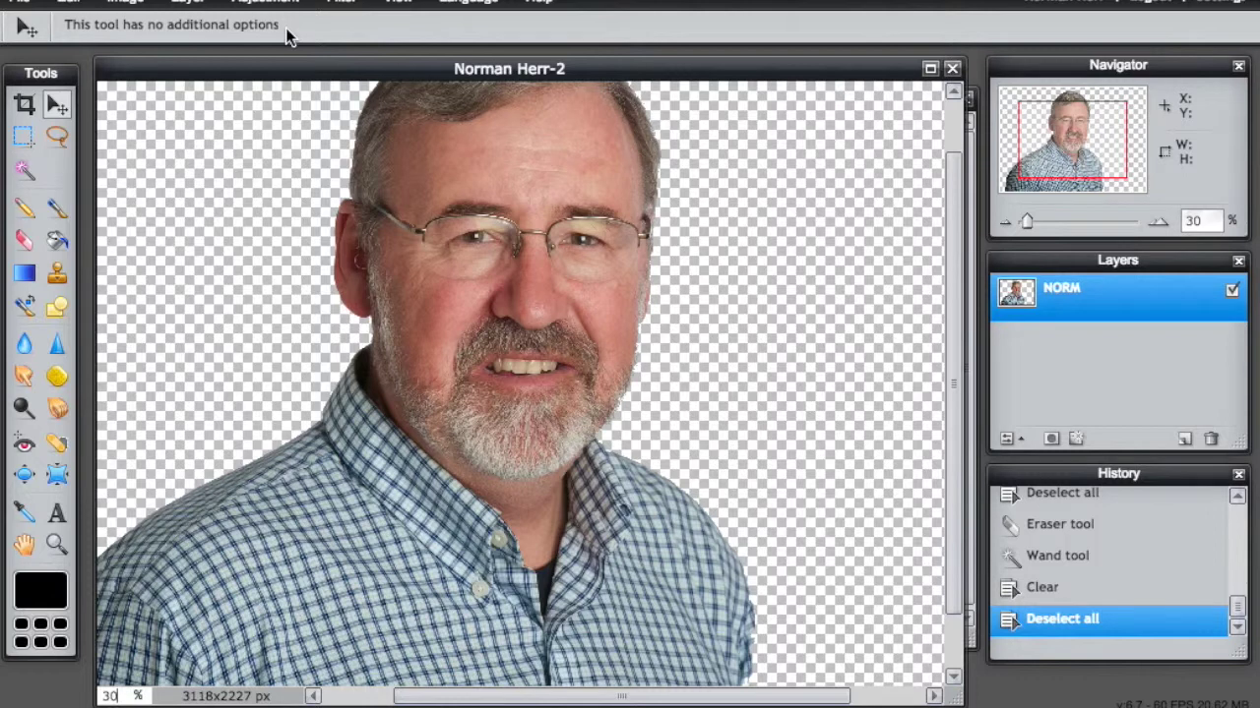
Step: Resize the portrait to 1000 × 714 px with proportions constrained, then set zoom to 80%
{"action": "left_click", "coordinate": [133, 5]}
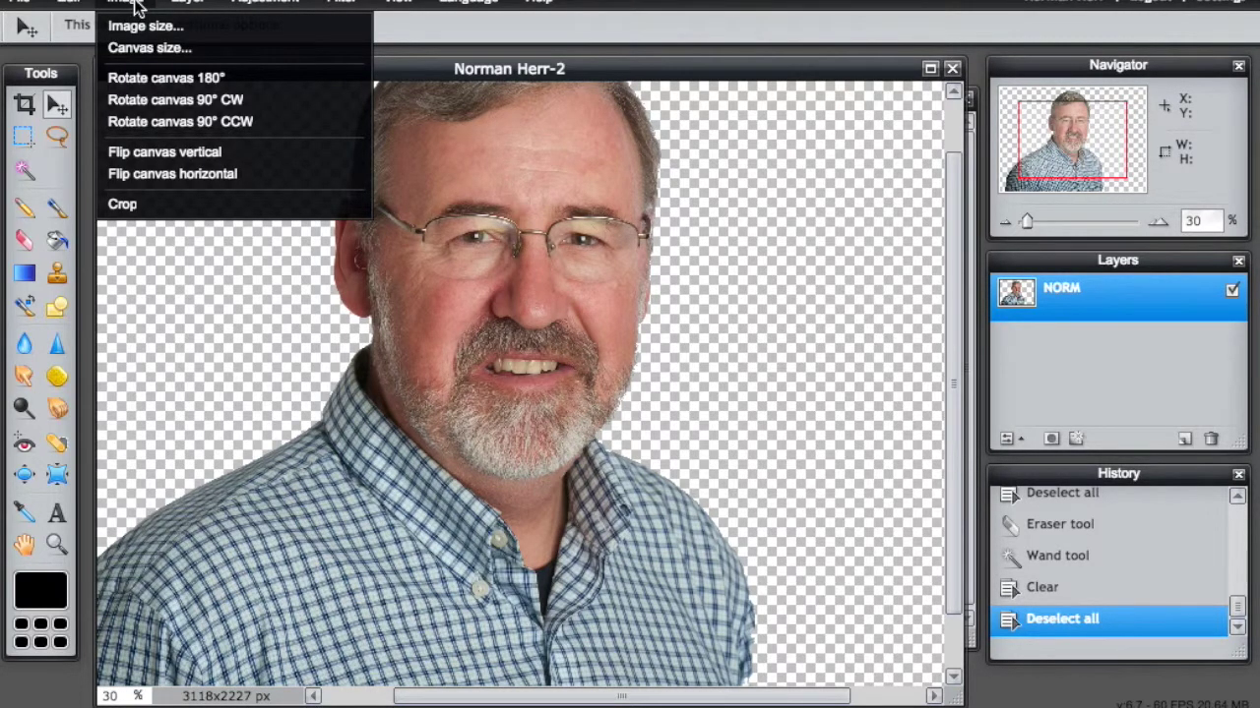
{"action": "left_click", "coordinate": [135, 27]}
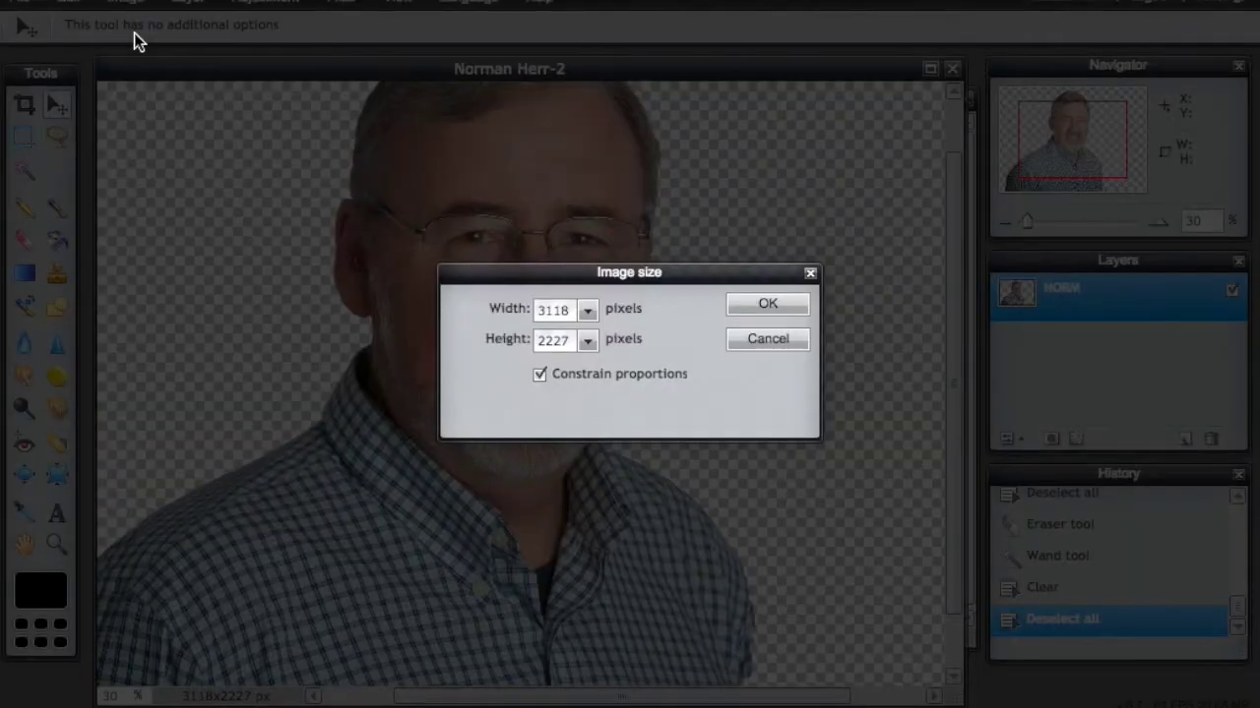
{"action": "left_click", "coordinate": [588, 312]}
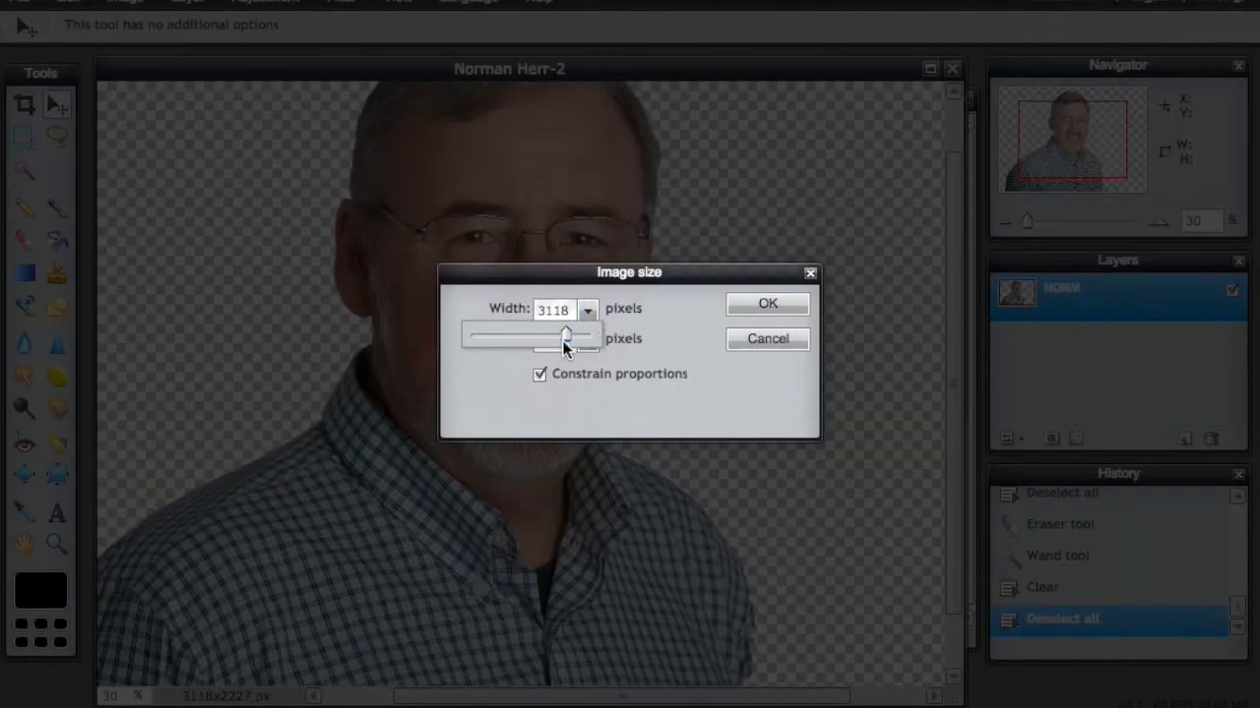
{"action": "left_click_drag", "start_coordinate": [524, 336], "coordinate": [502, 338]}
{"action": "left_click", "coordinate": [765, 307]}
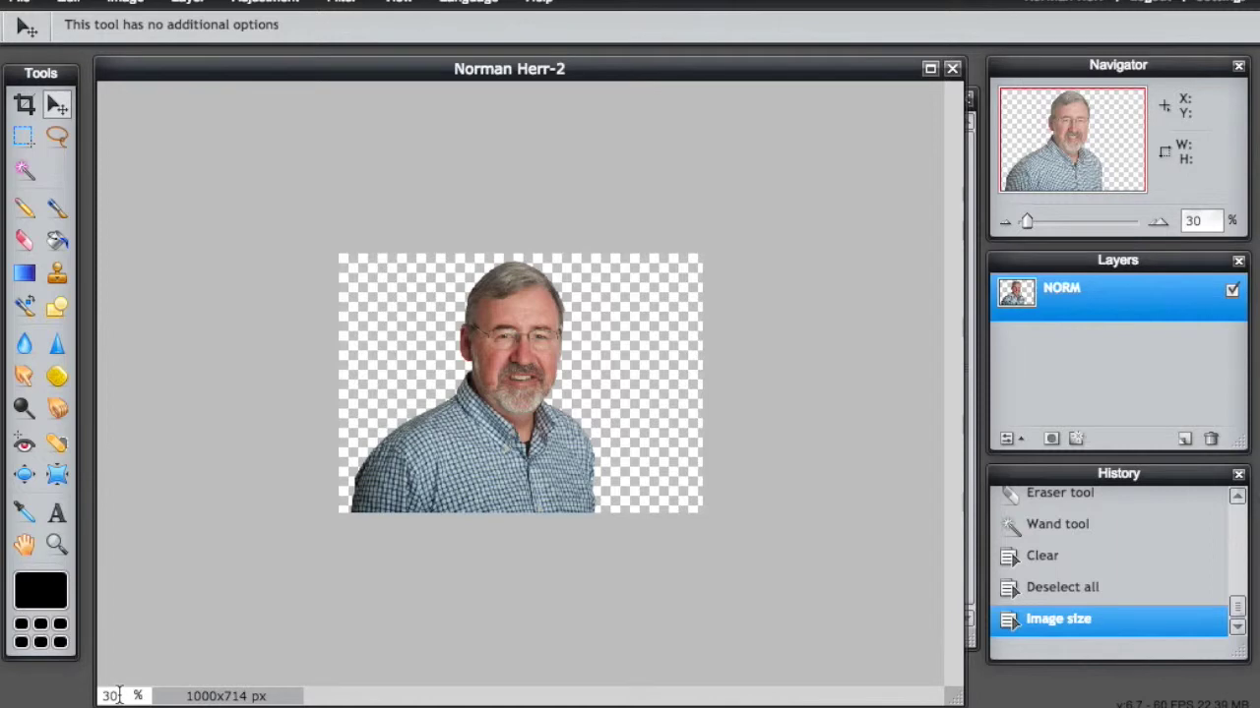
{"action": "left_click_drag", "start_coordinate": [118, 696], "coordinate": [86, 694]}
{"action": "type", "text": "80"}
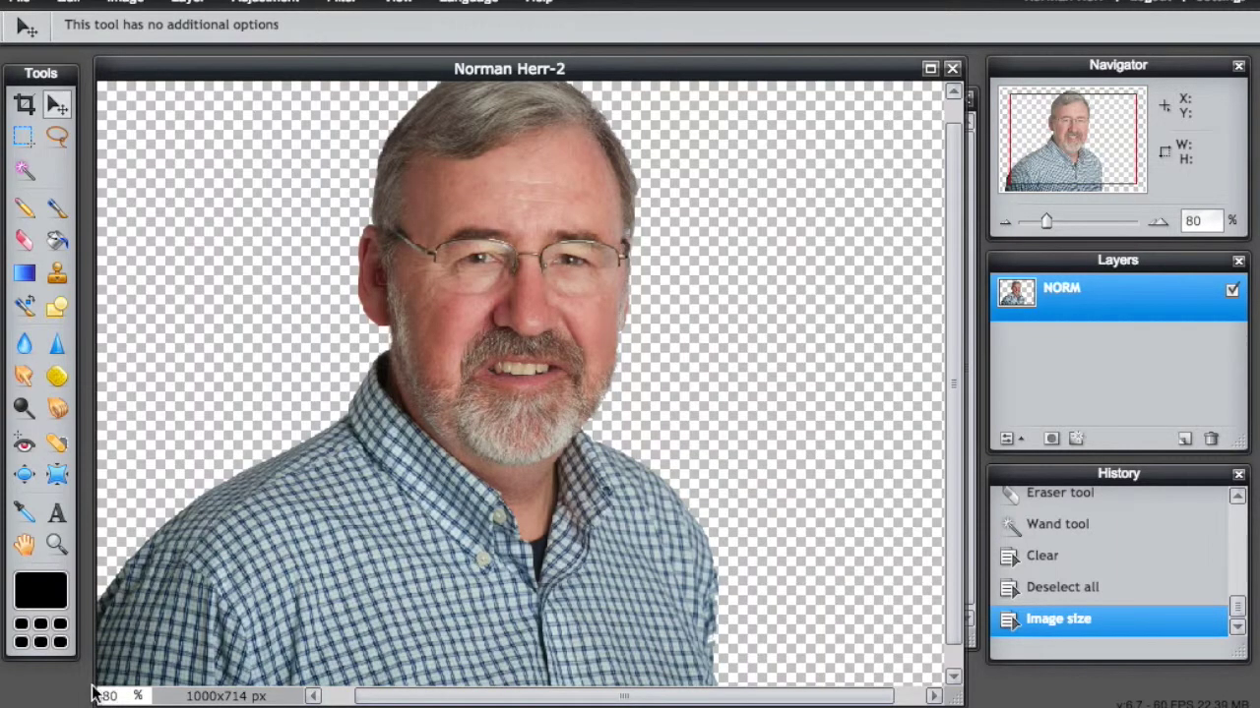
Step: Move the man right and down on his canvas and bring the Apls-Dolomites window forward
{"action": "left_click", "coordinate": [56, 103]}
{"action": "left_click_drag", "start_coordinate": [502, 333], "coordinate": [538, 401]}
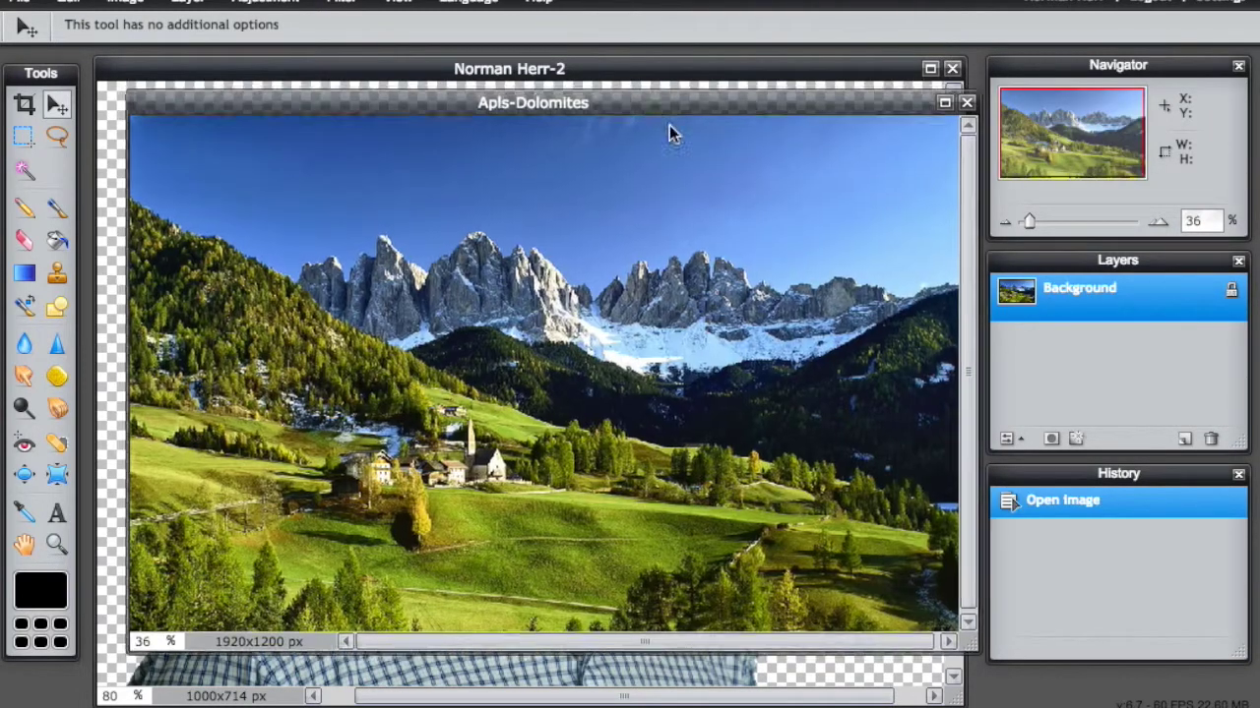
{"action": "left_click_drag", "start_coordinate": [669, 125], "coordinate": [747, 164]}
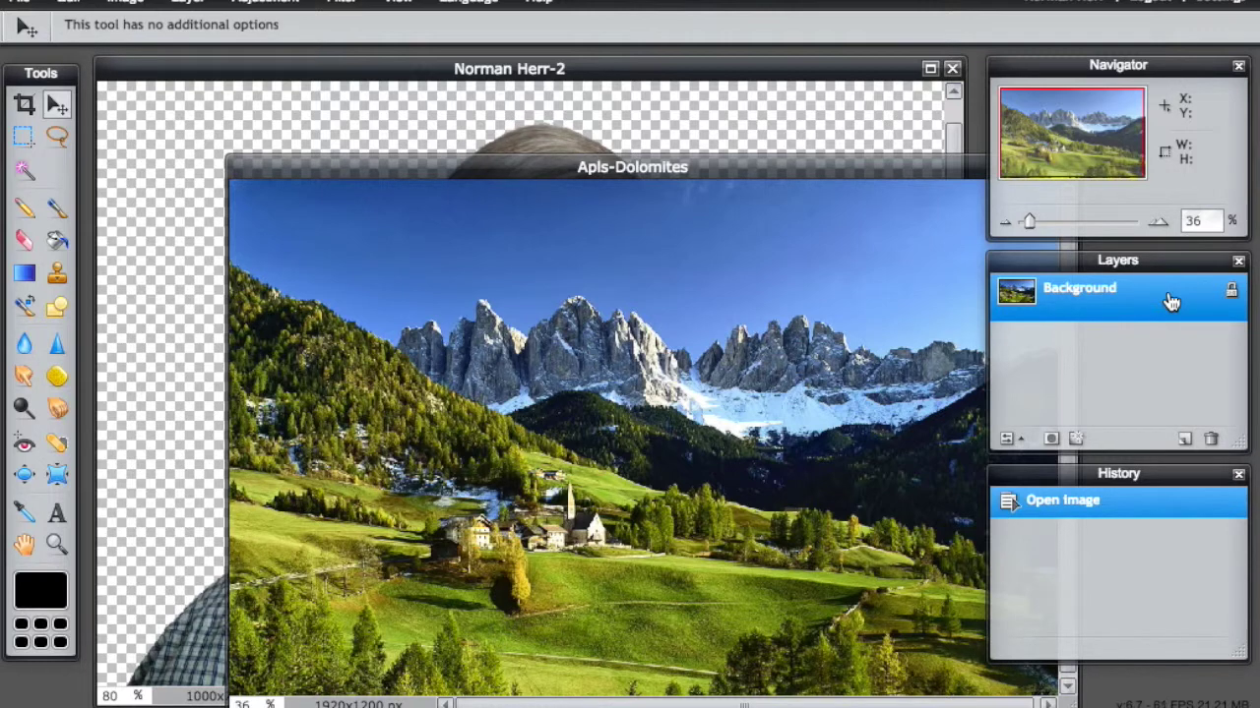
{"action": "double_click", "coordinate": [1232, 293]}
{"action": "left_click_drag", "start_coordinate": [1027, 298], "coordinate": [251, 113]}
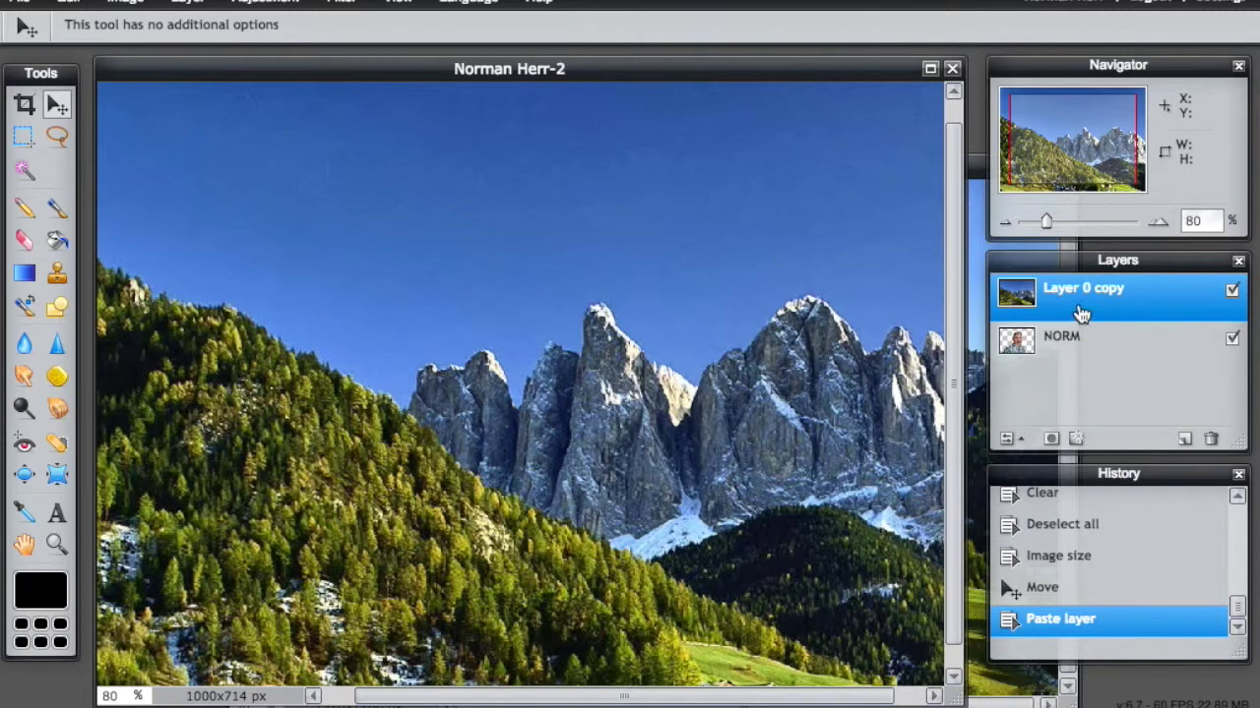
{"action": "double_click", "coordinate": [1083, 290]}
{"action": "type", "text": "Alps"}
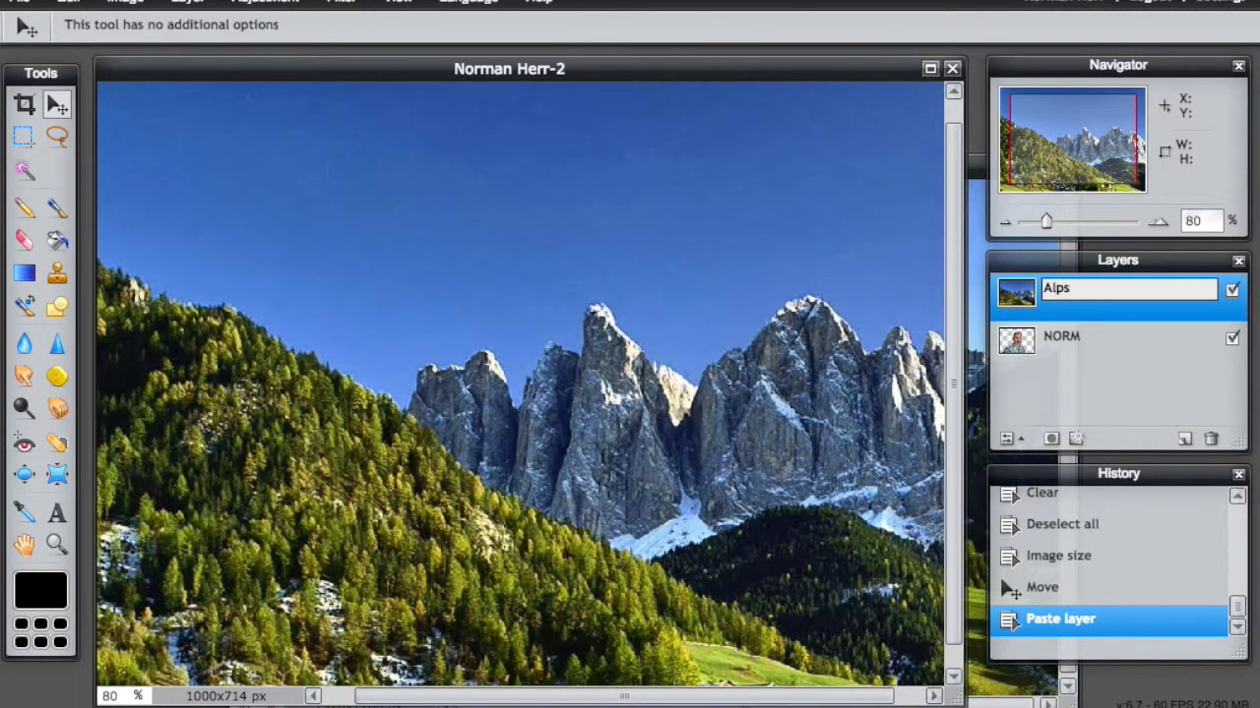
{"action": "left_click", "coordinate": [1115, 402]}
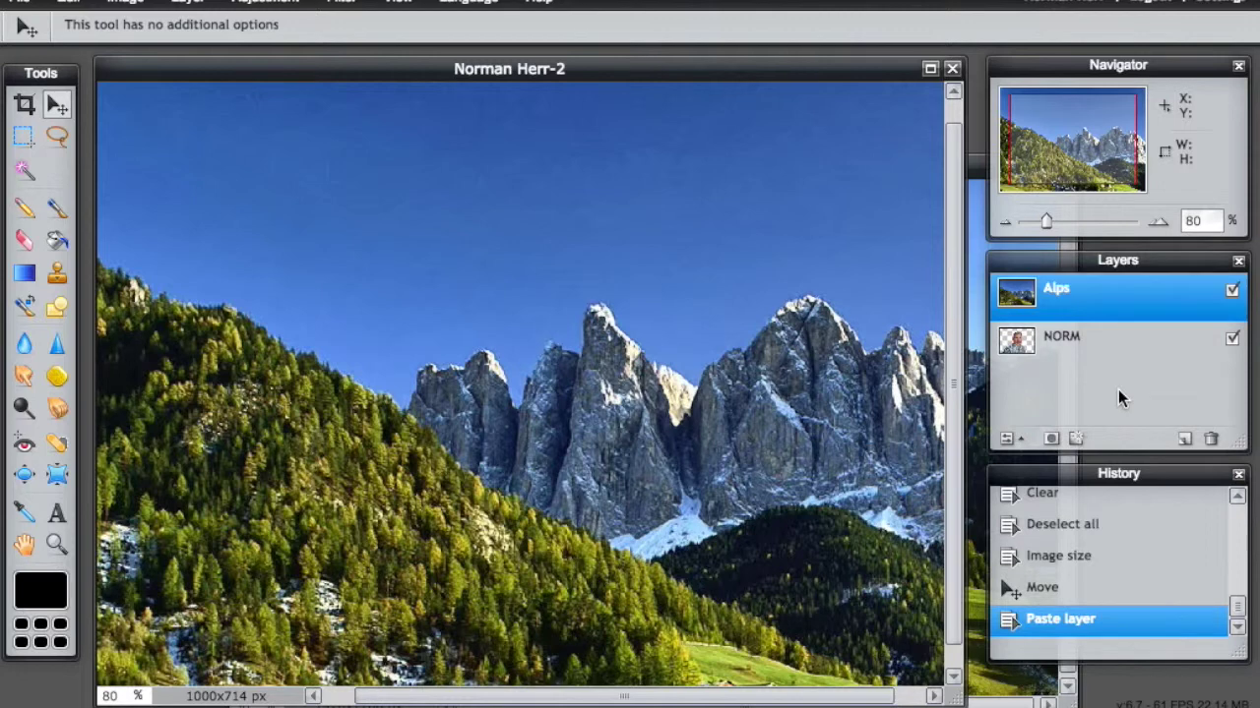
Step: Stack the NORM layer above Alps, shift the portrait right, and select the Alps layer
{"action": "left_click", "coordinate": [1062, 339]}
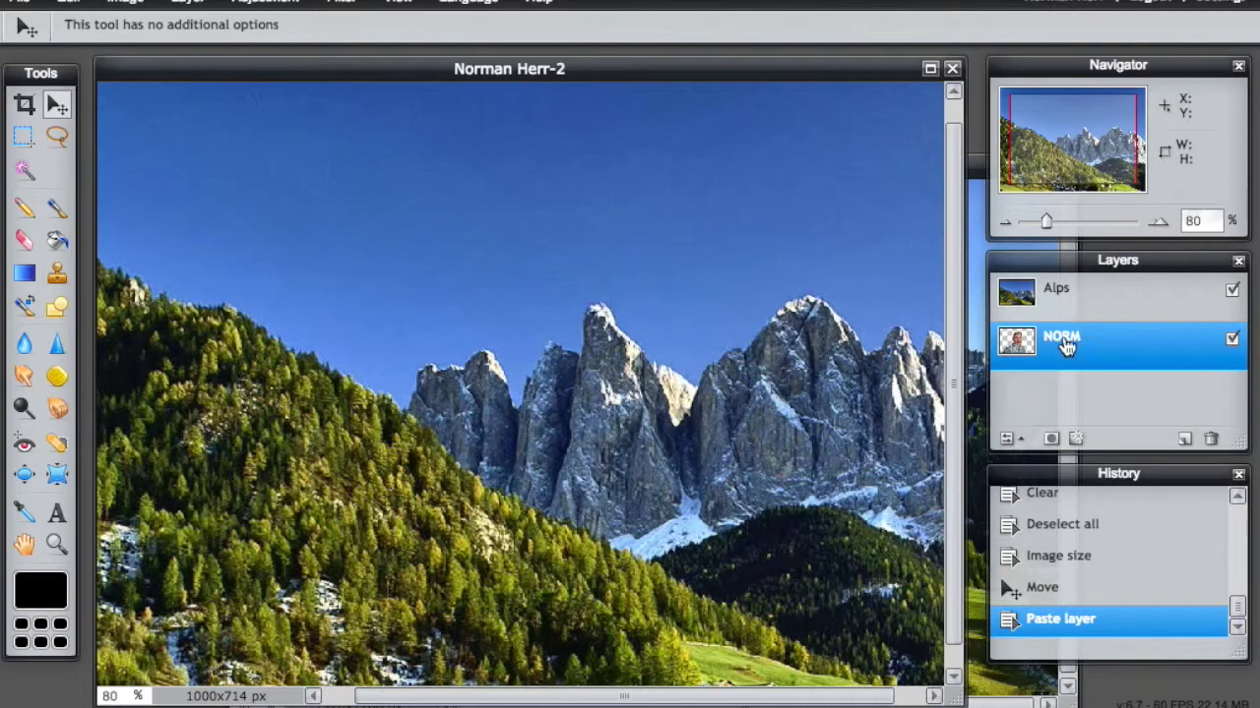
{"action": "left_click_drag", "start_coordinate": [1061, 347], "coordinate": [1058, 289]}
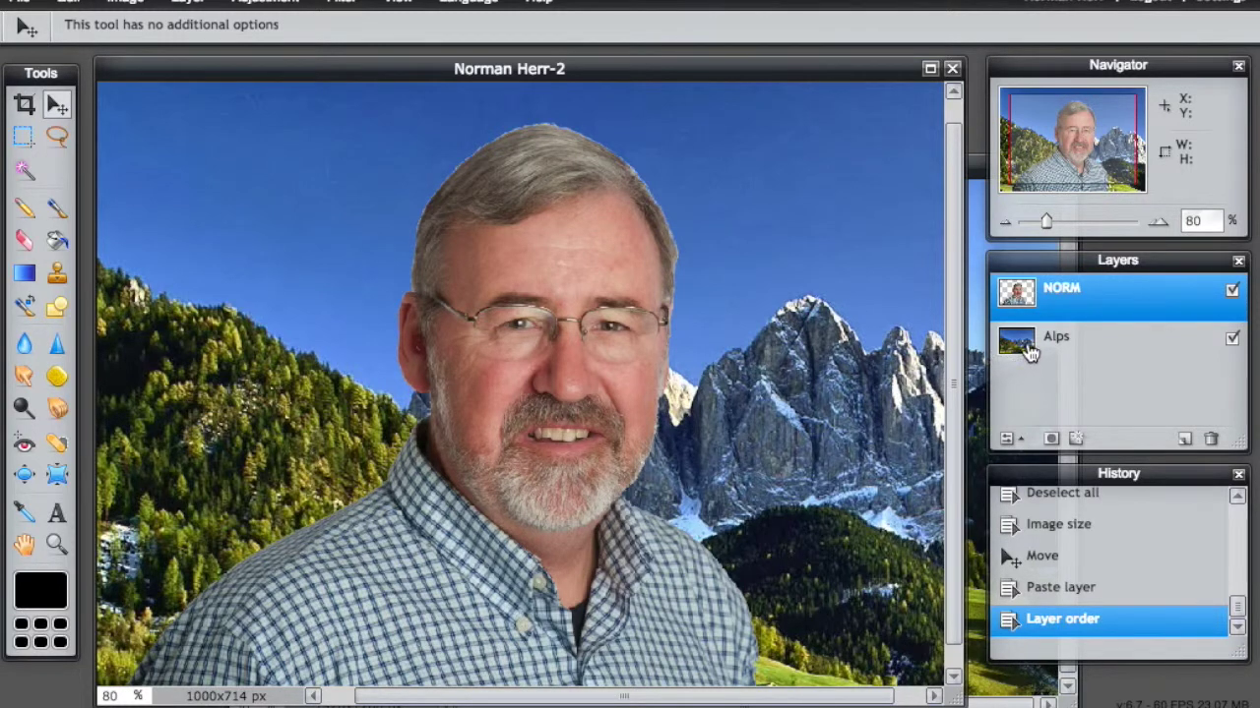
{"action": "left_click_drag", "start_coordinate": [802, 407], "coordinate": [943, 205]}
{"action": "left_click", "coordinate": [1014, 352]}
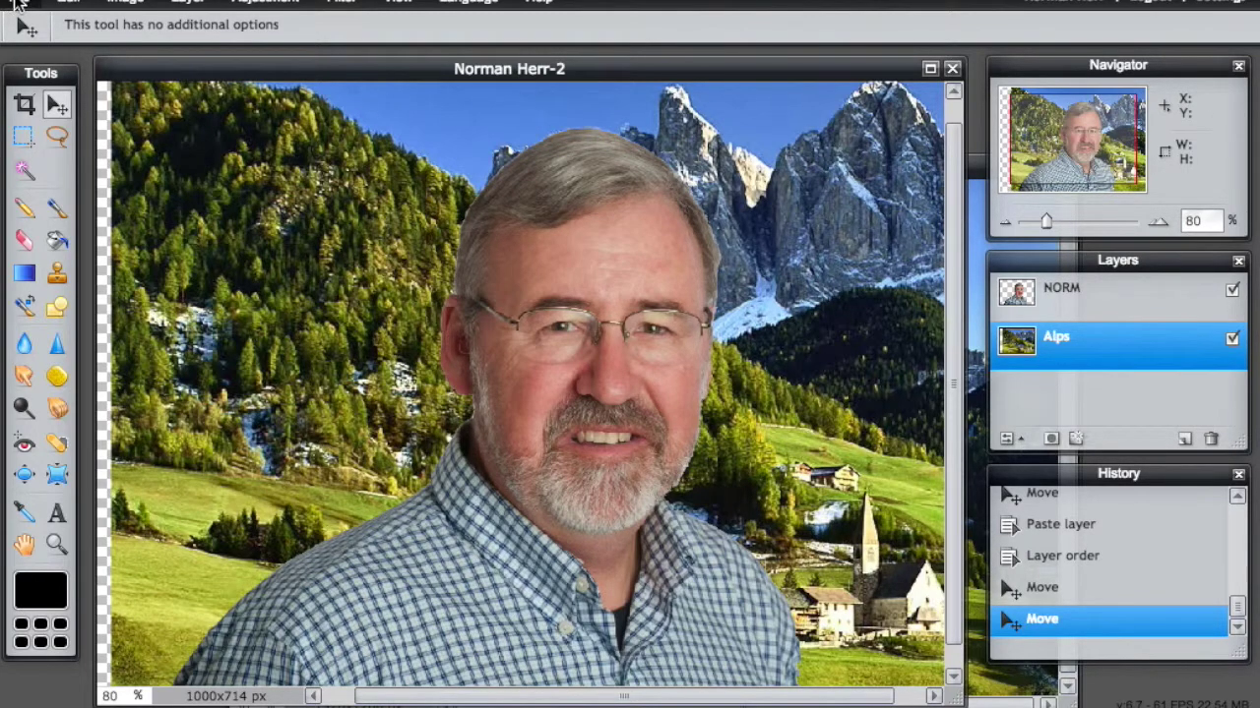
Step: Open the dna.jpg image (1200×627 px) as its own document via File > Open image
{"action": "left_click", "coordinate": [19, 3]}
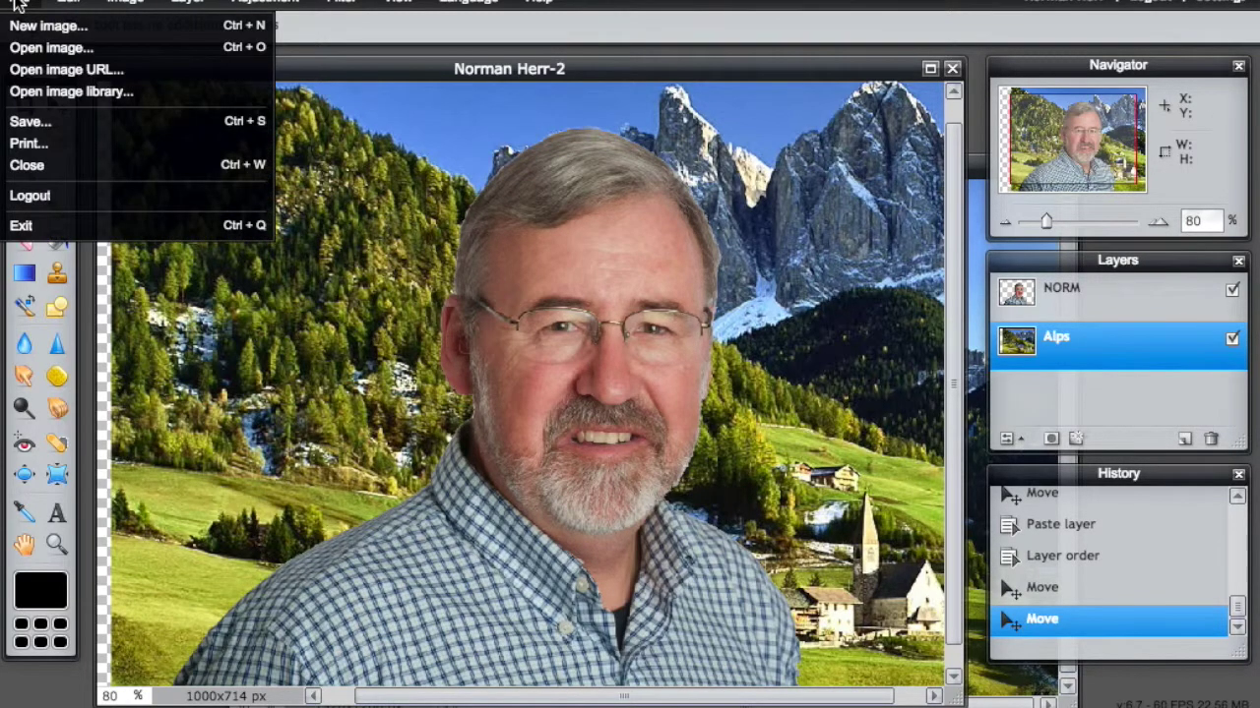
{"action": "left_click", "coordinate": [21, 49]}
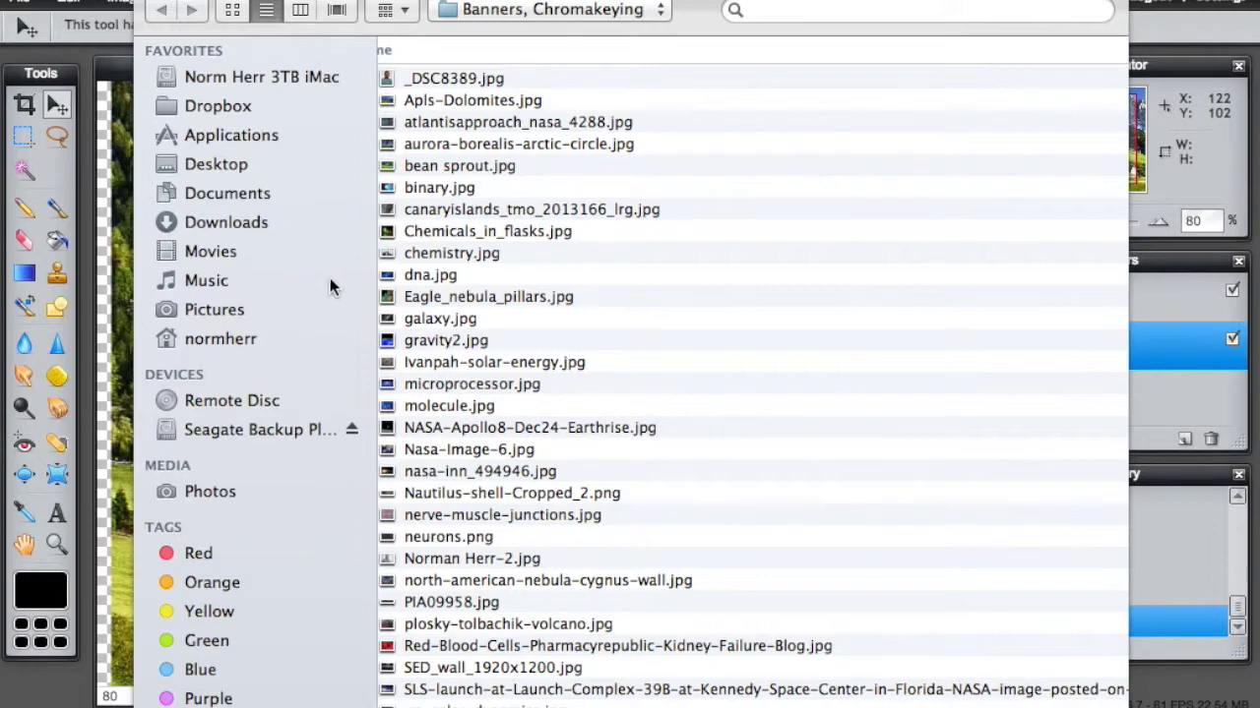
{"action": "left_click", "coordinate": [477, 276]}
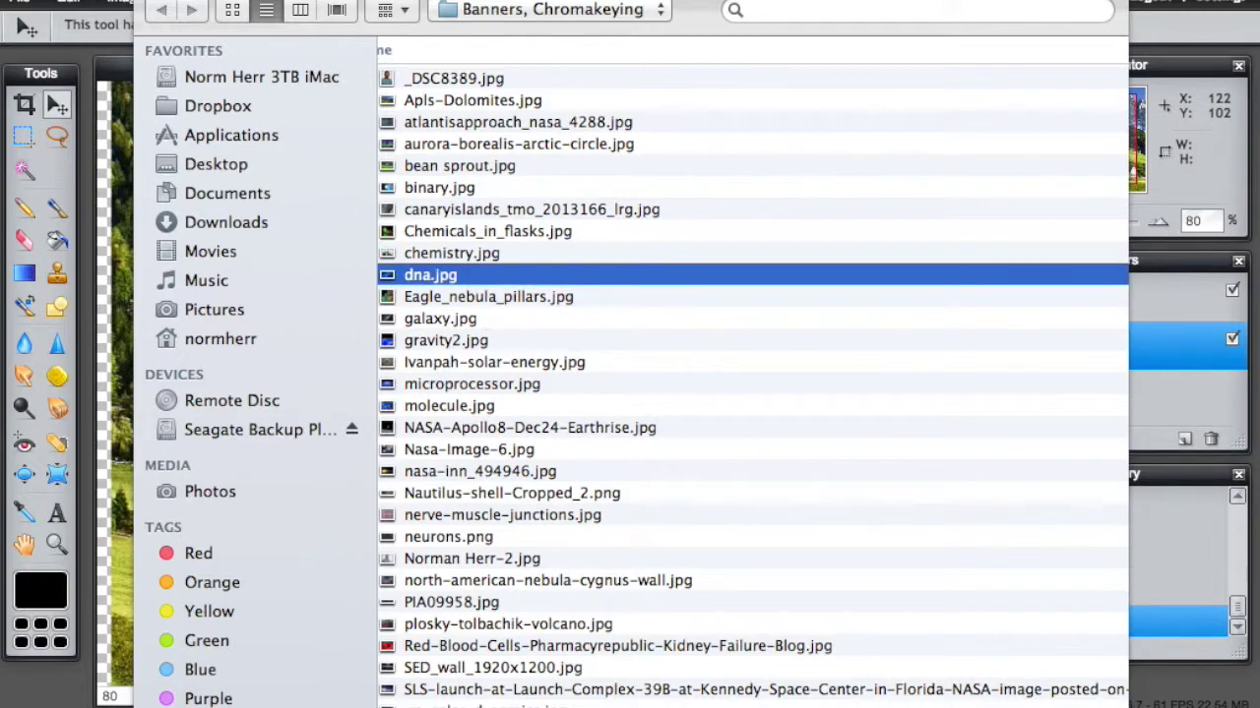
{"action": "key", "text": "Return"}
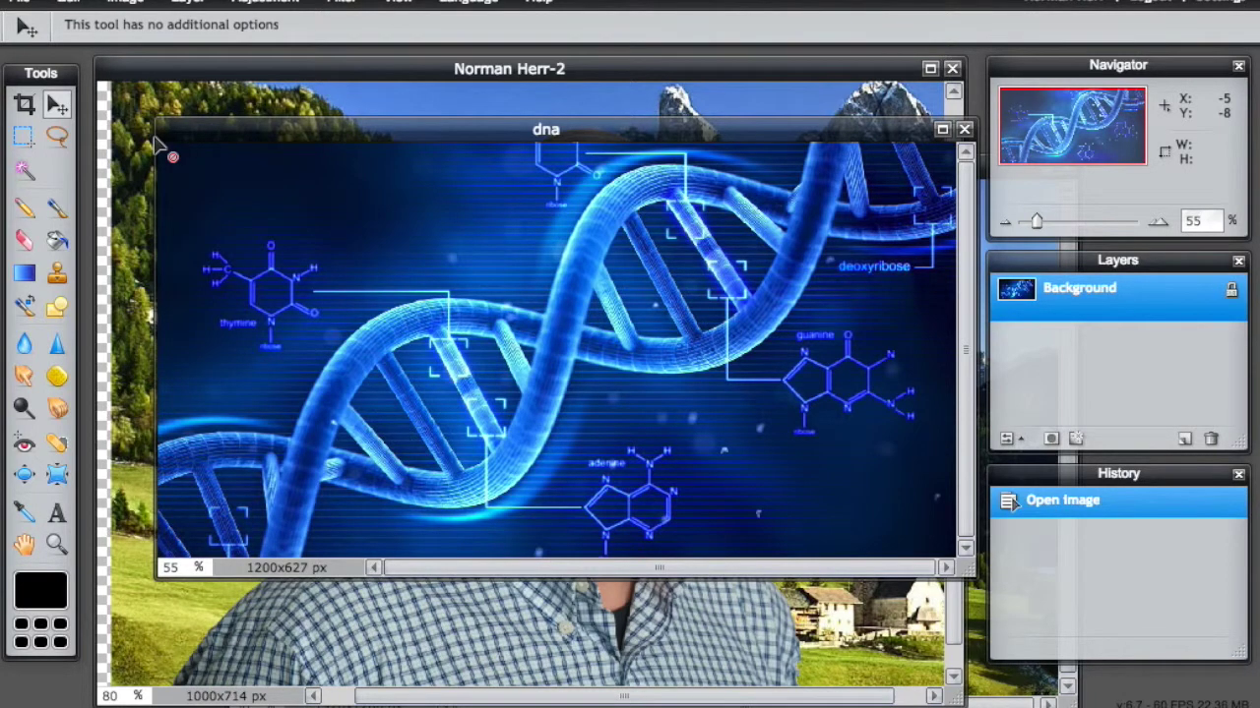
{"action": "left_click", "coordinate": [1233, 293]}
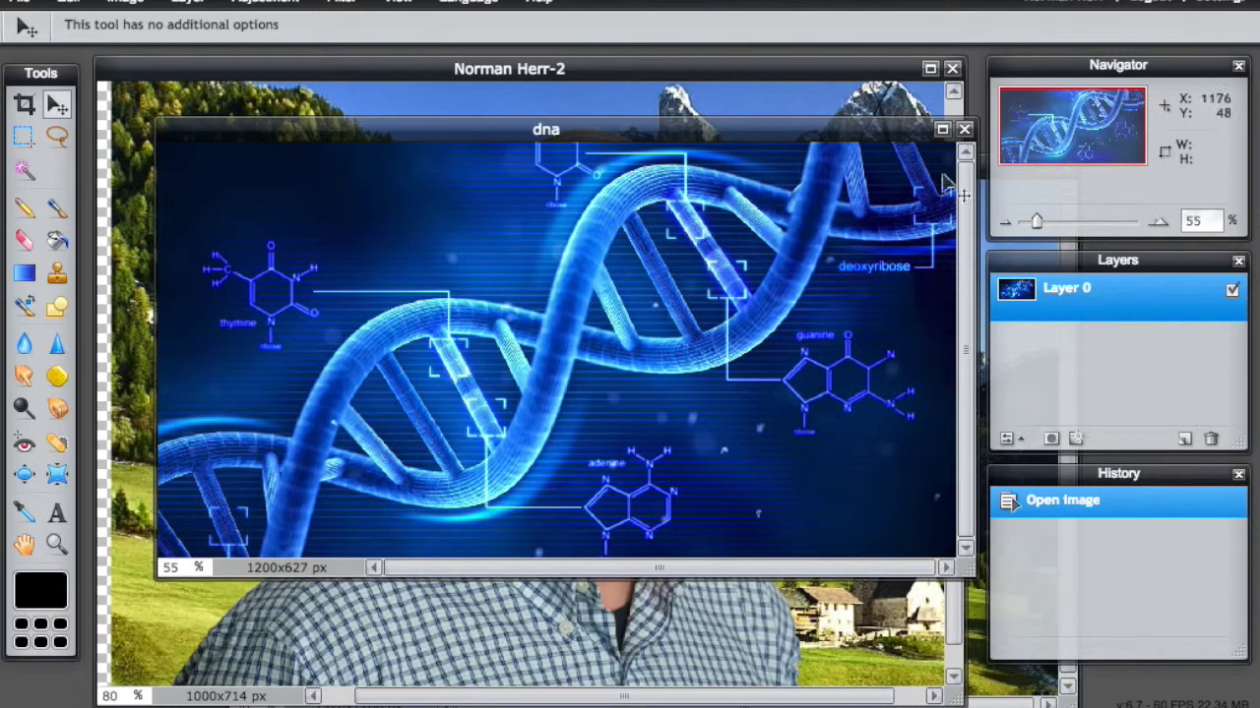
{"action": "left_click_drag", "start_coordinate": [870, 138], "coordinate": [1129, 509]}
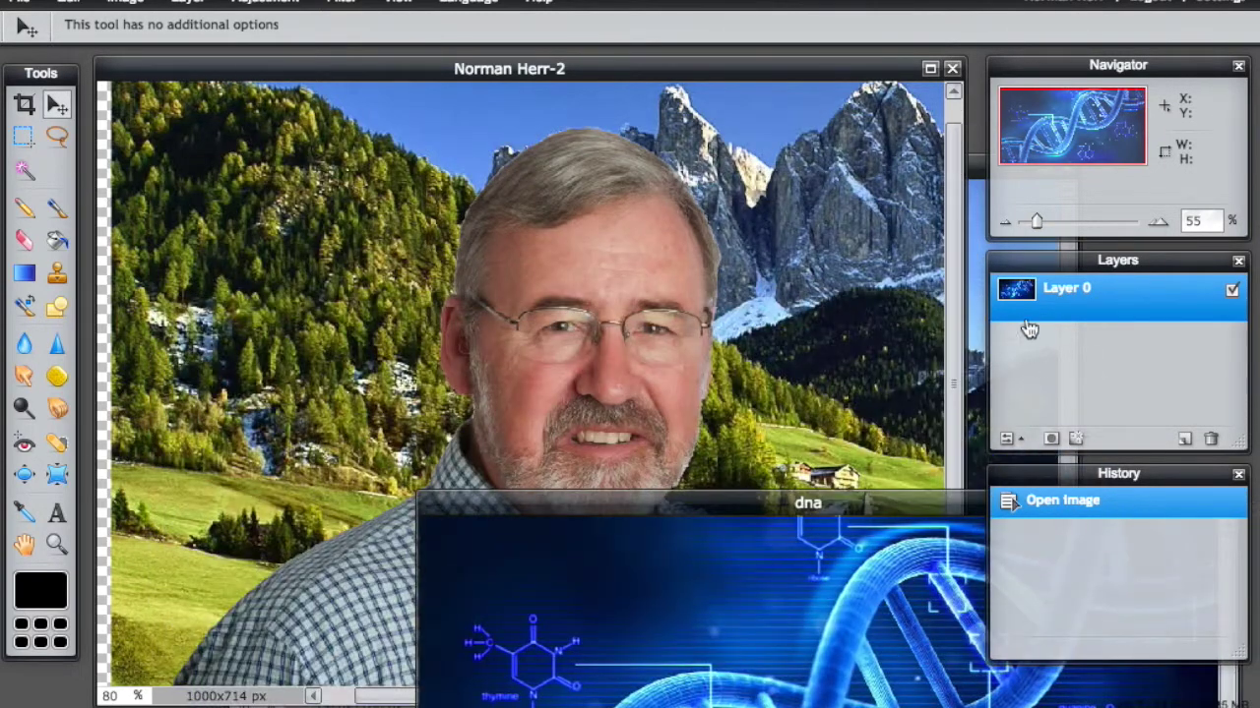
{"action": "left_click_drag", "start_coordinate": [1018, 298], "coordinate": [393, 246]}
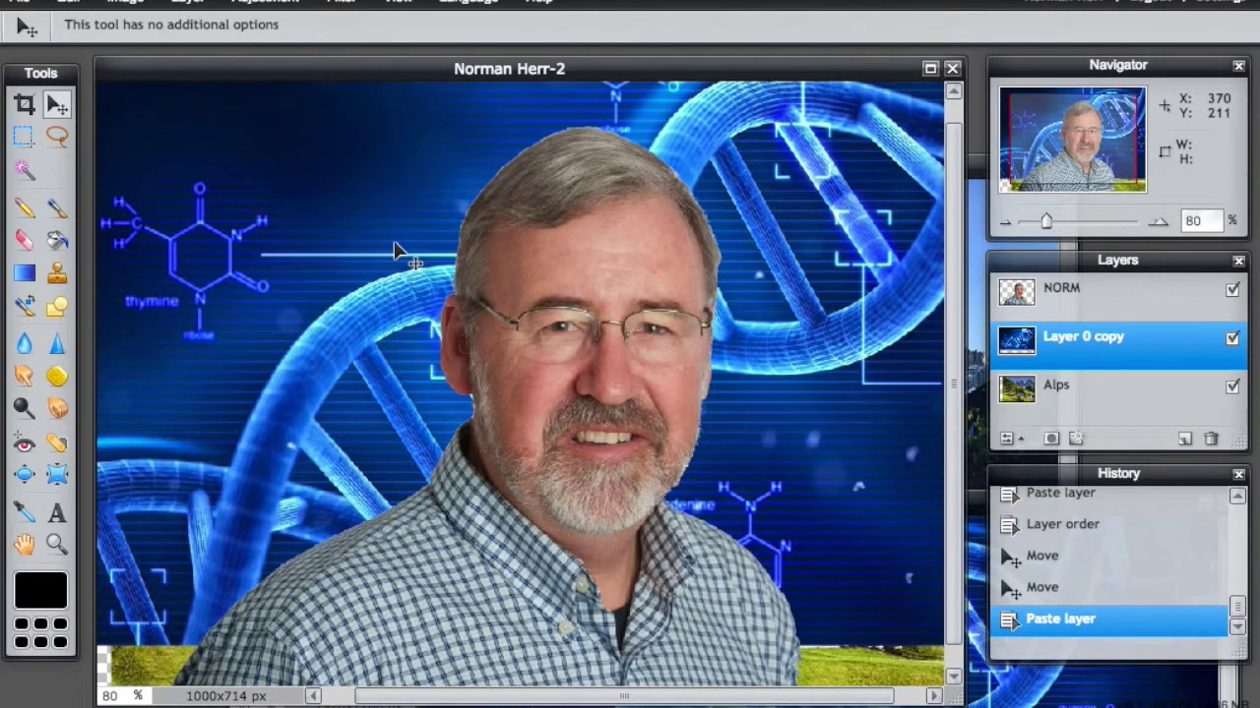
{"action": "left_click_drag", "start_coordinate": [347, 305], "coordinate": [325, 349]}
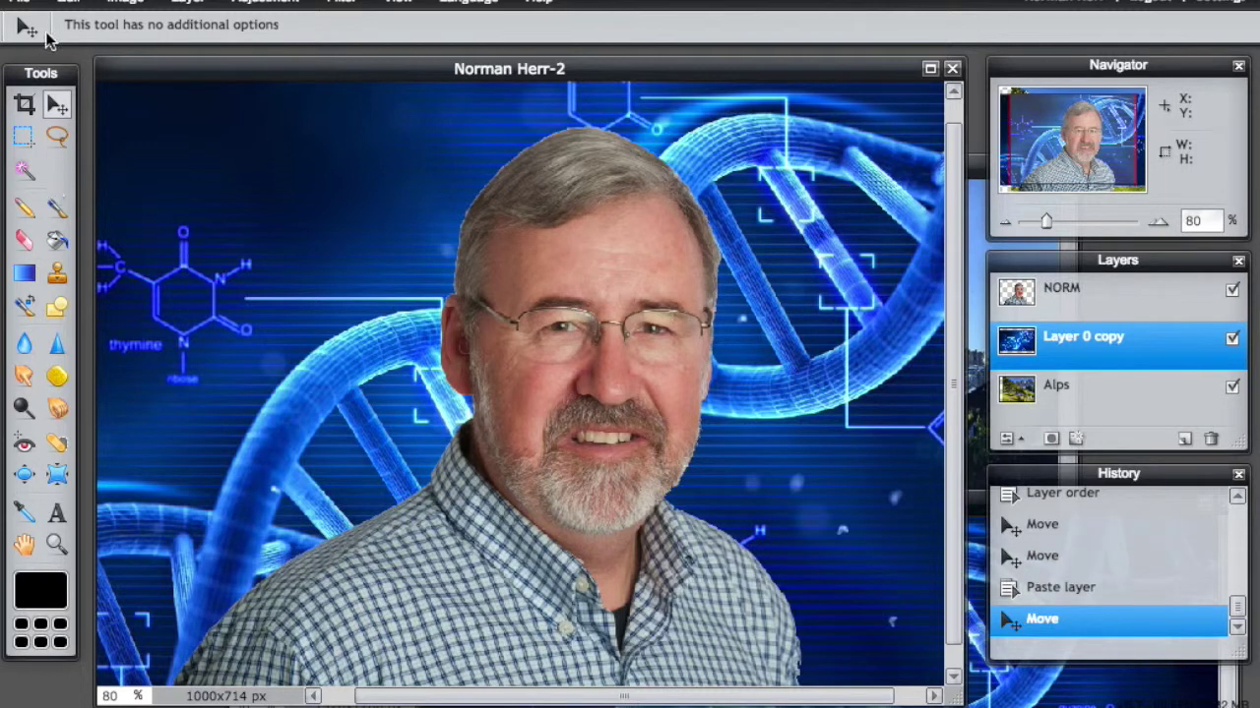
Step: Cancel the Save image dialog and move the Alps layer above Layer 0 copy
{"action": "left_click", "coordinate": [17, 3]}
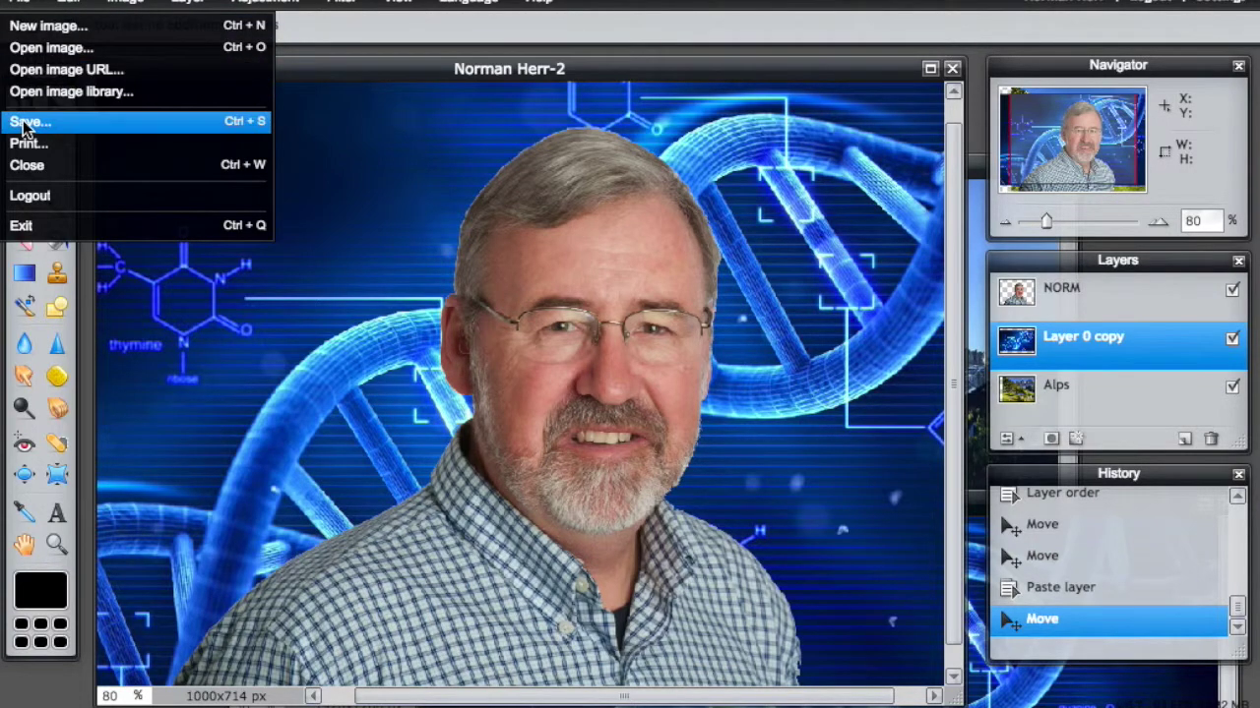
{"action": "left_click", "coordinate": [26, 122]}
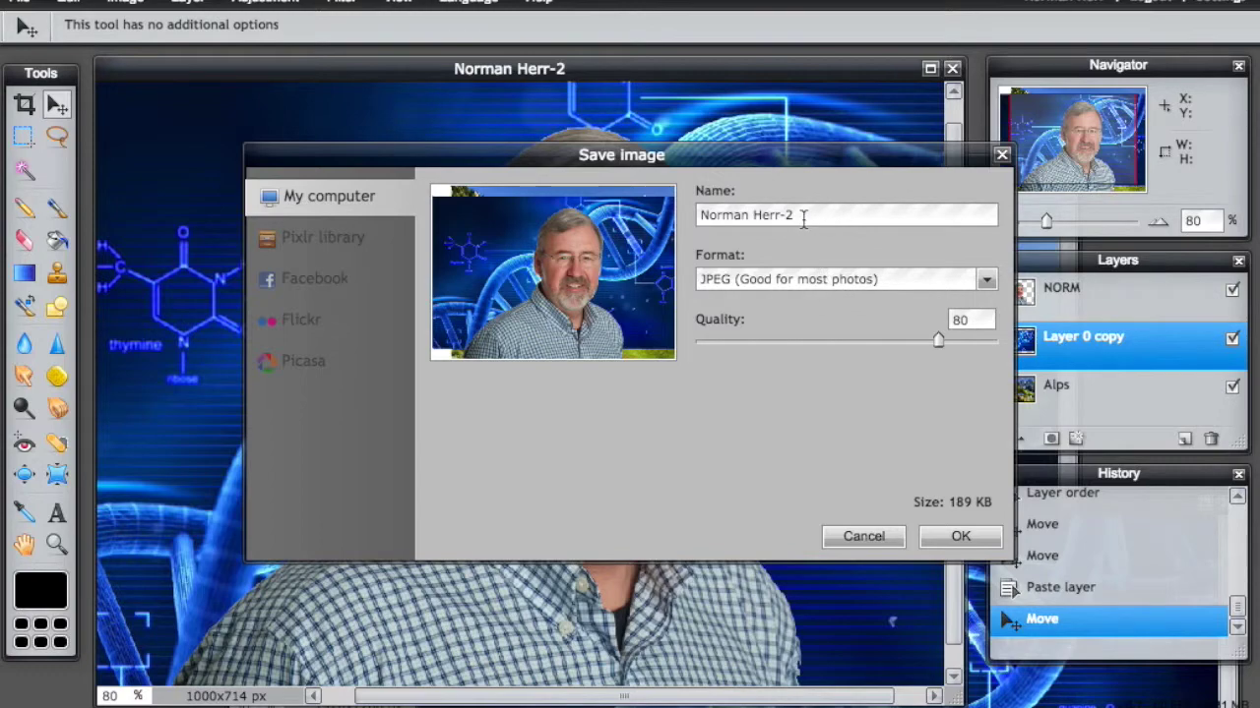
{"action": "left_click", "coordinate": [863, 537]}
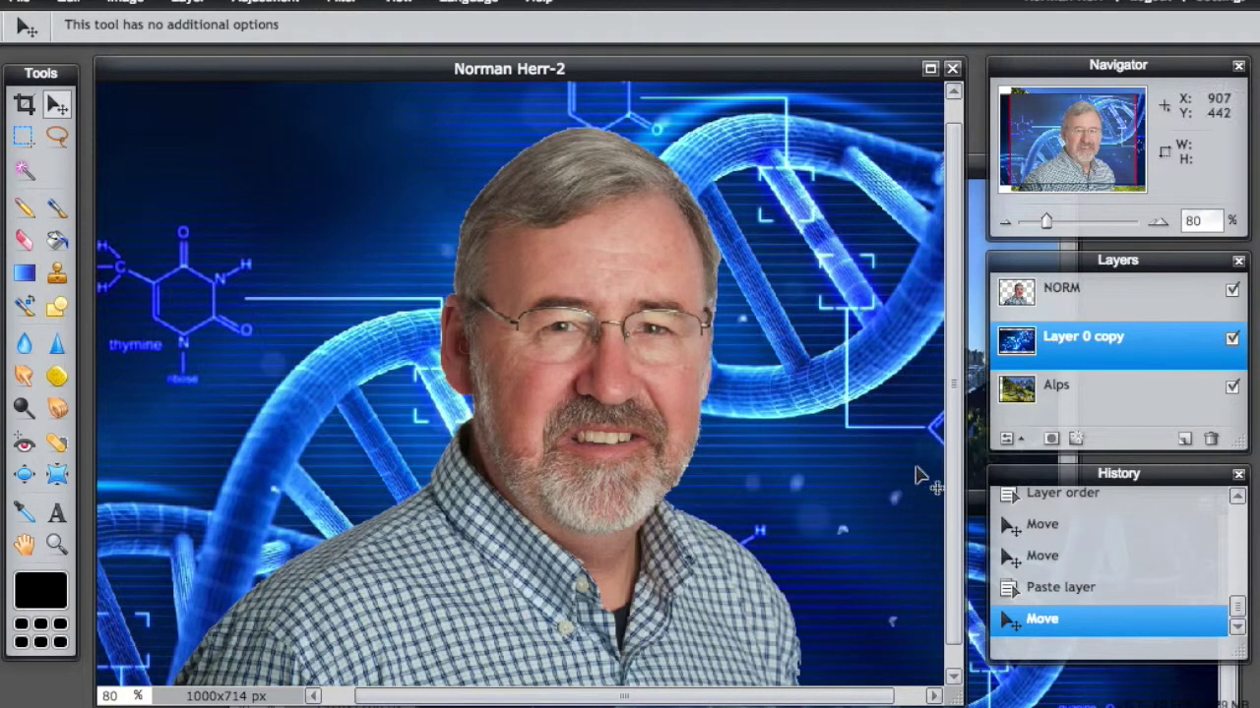
{"action": "left_click_drag", "start_coordinate": [1053, 391], "coordinate": [1049, 327]}
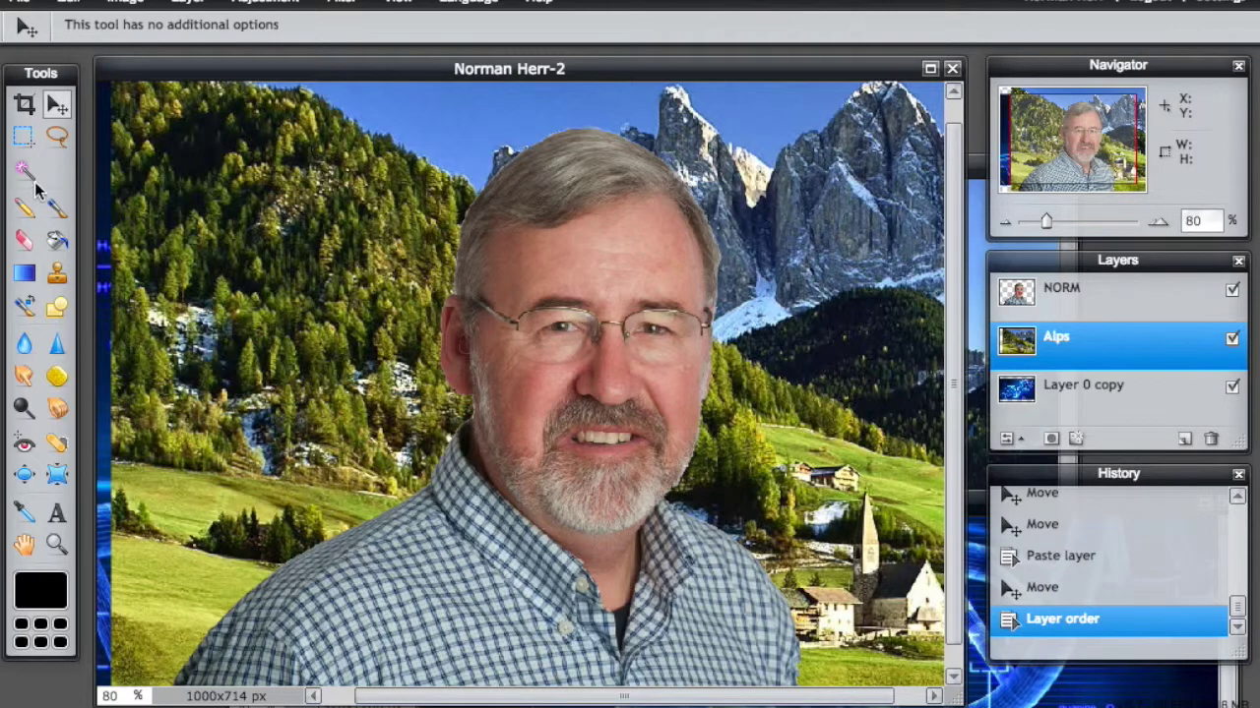
Step: Draw an 851×586 px crop frame inside the canvas edges and apply it
{"action": "left_click", "coordinate": [24, 104]}
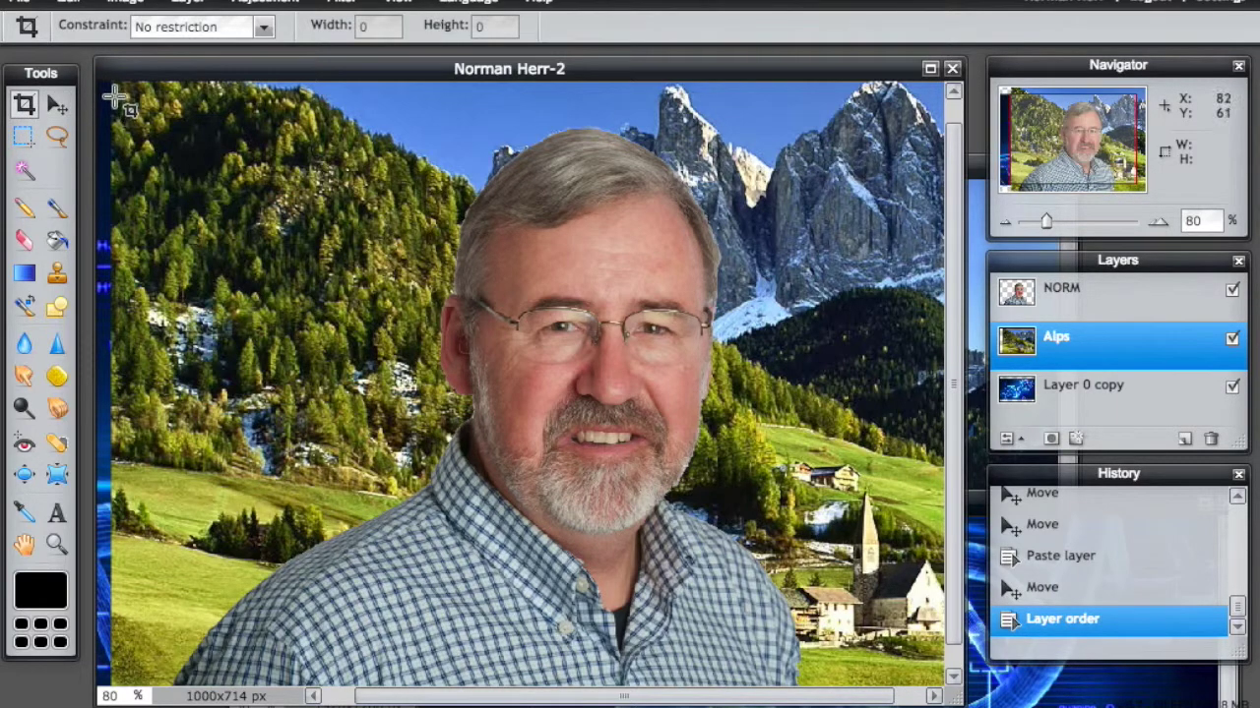
{"action": "left_click_drag", "start_coordinate": [117, 84], "coordinate": [984, 645]}
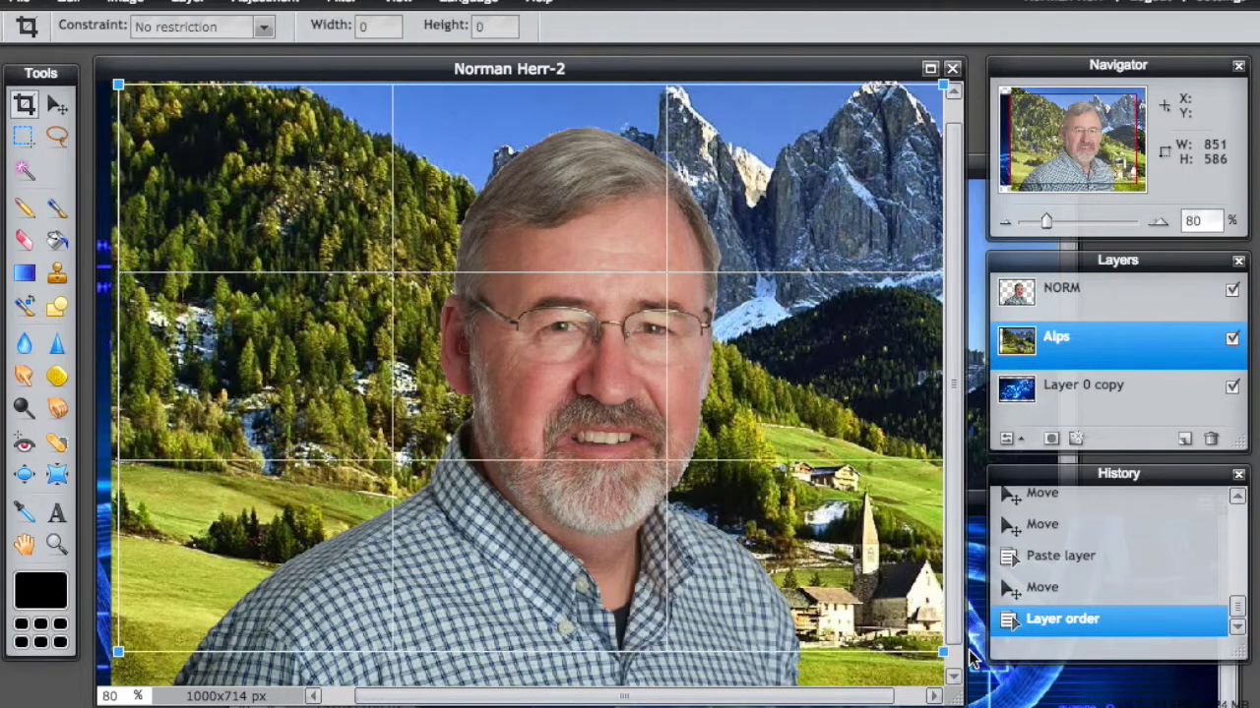
{"action": "key", "text": "Return"}
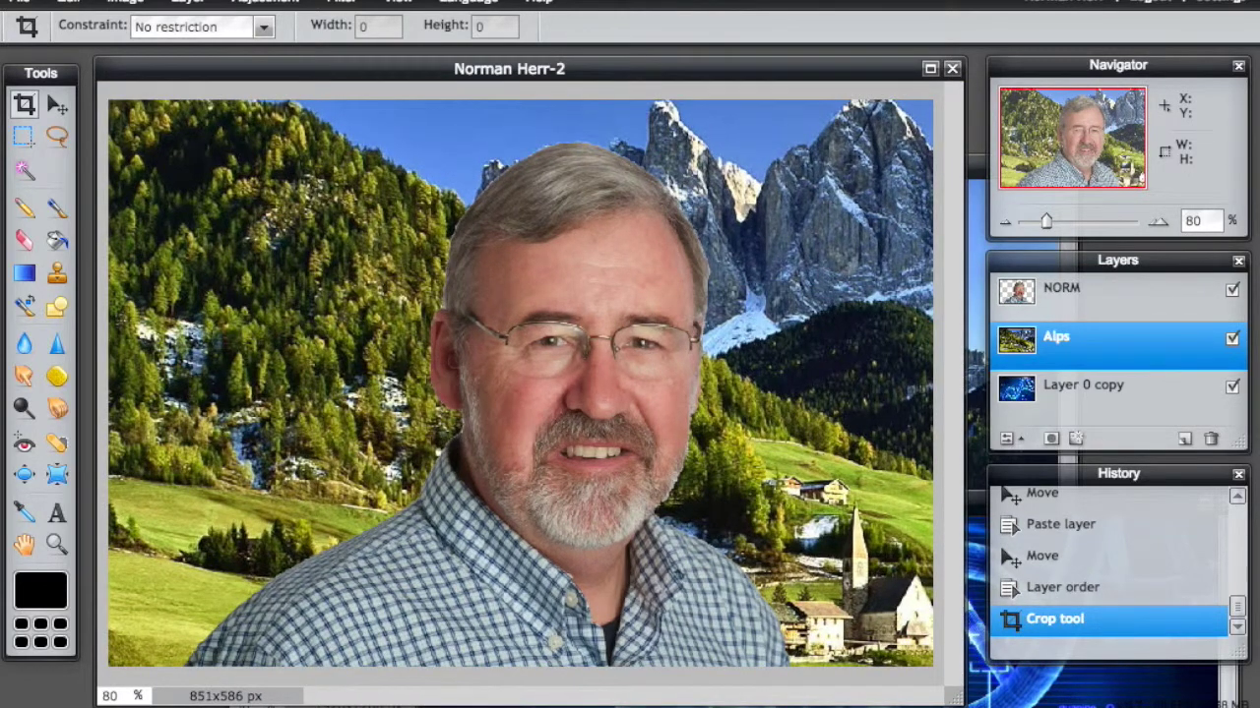